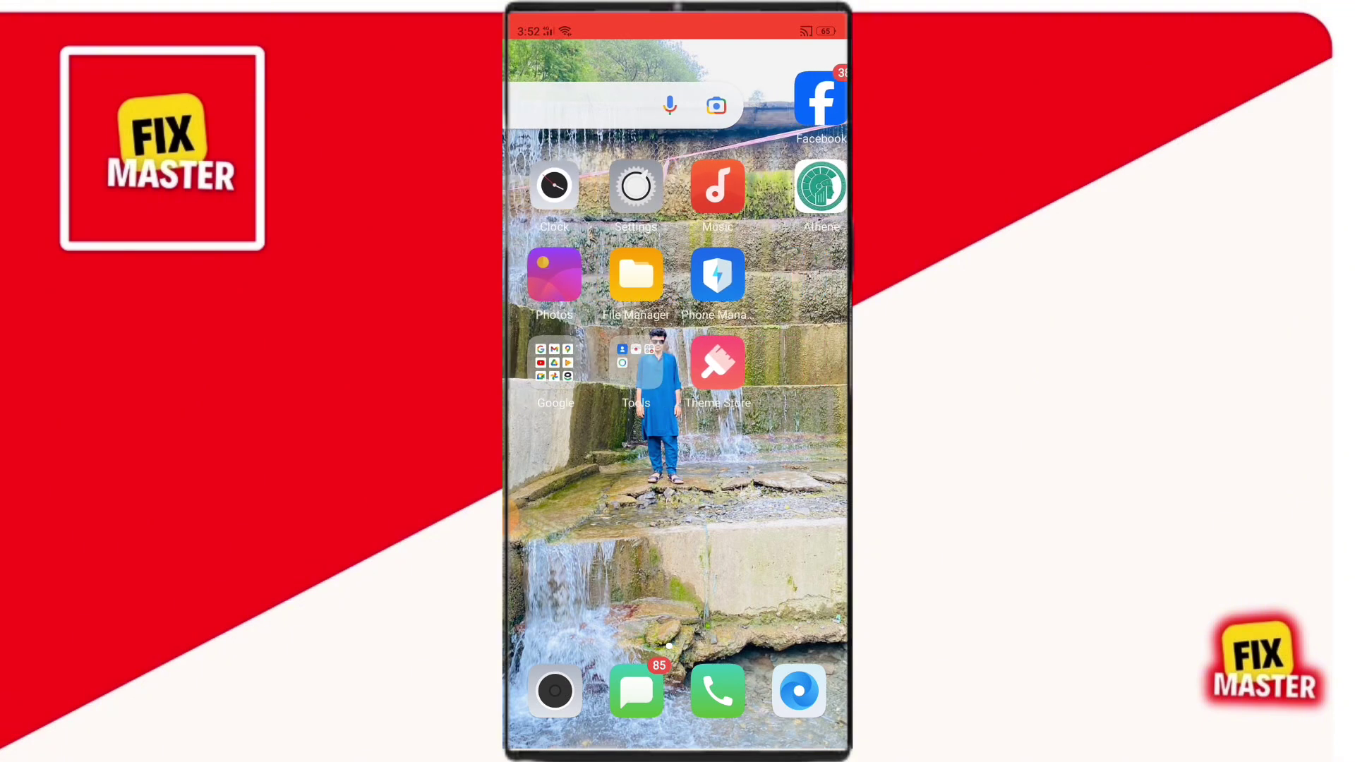
Step: Search Google Play for 'wifi ftp server' and install the WiFi FTP Server app
click(555, 362)
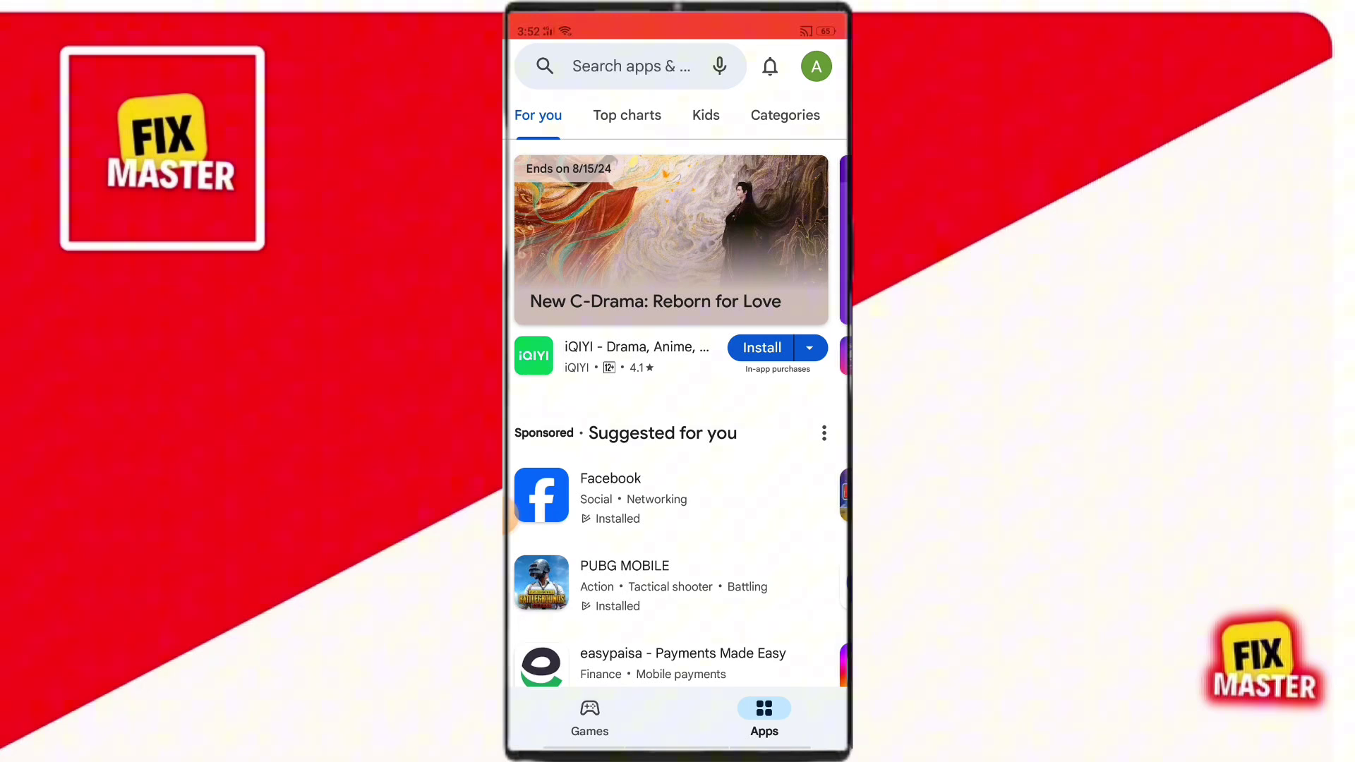
click(621, 66)
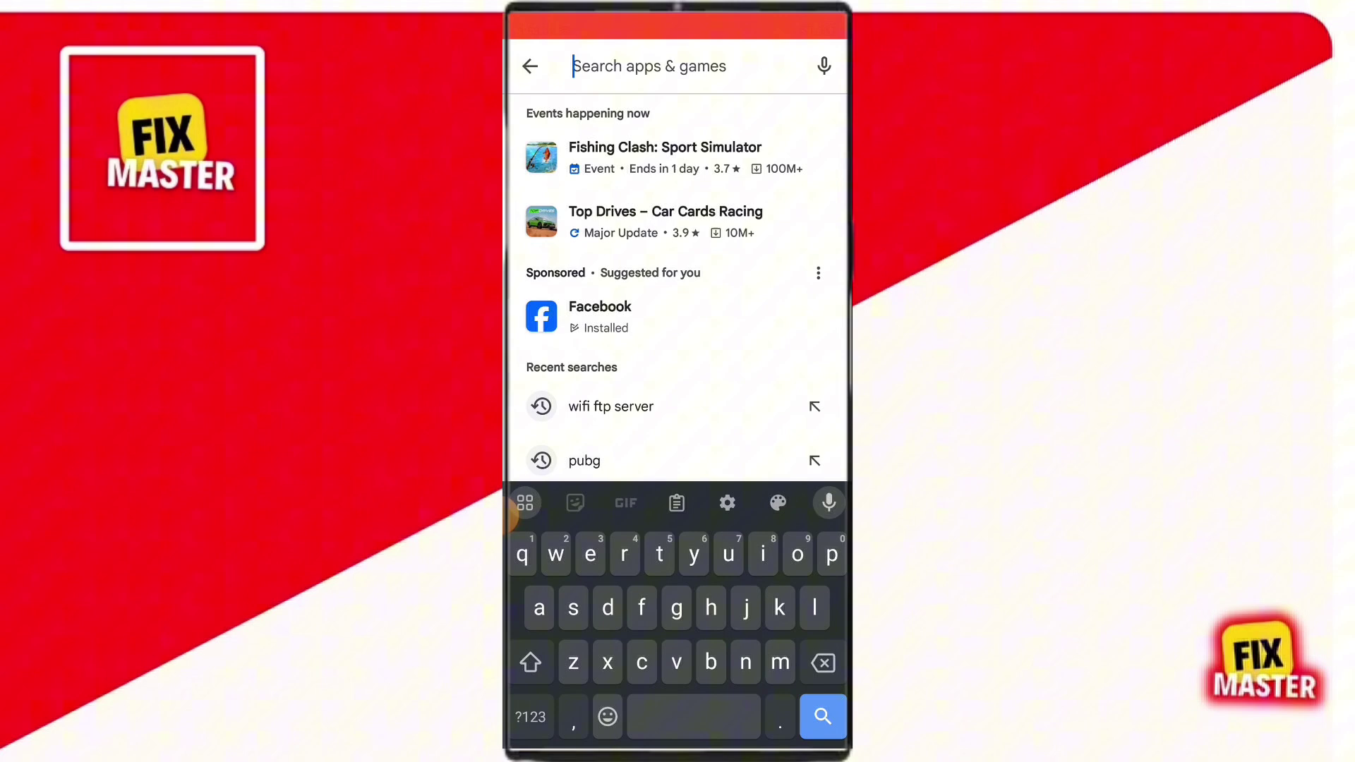
text(wifi)
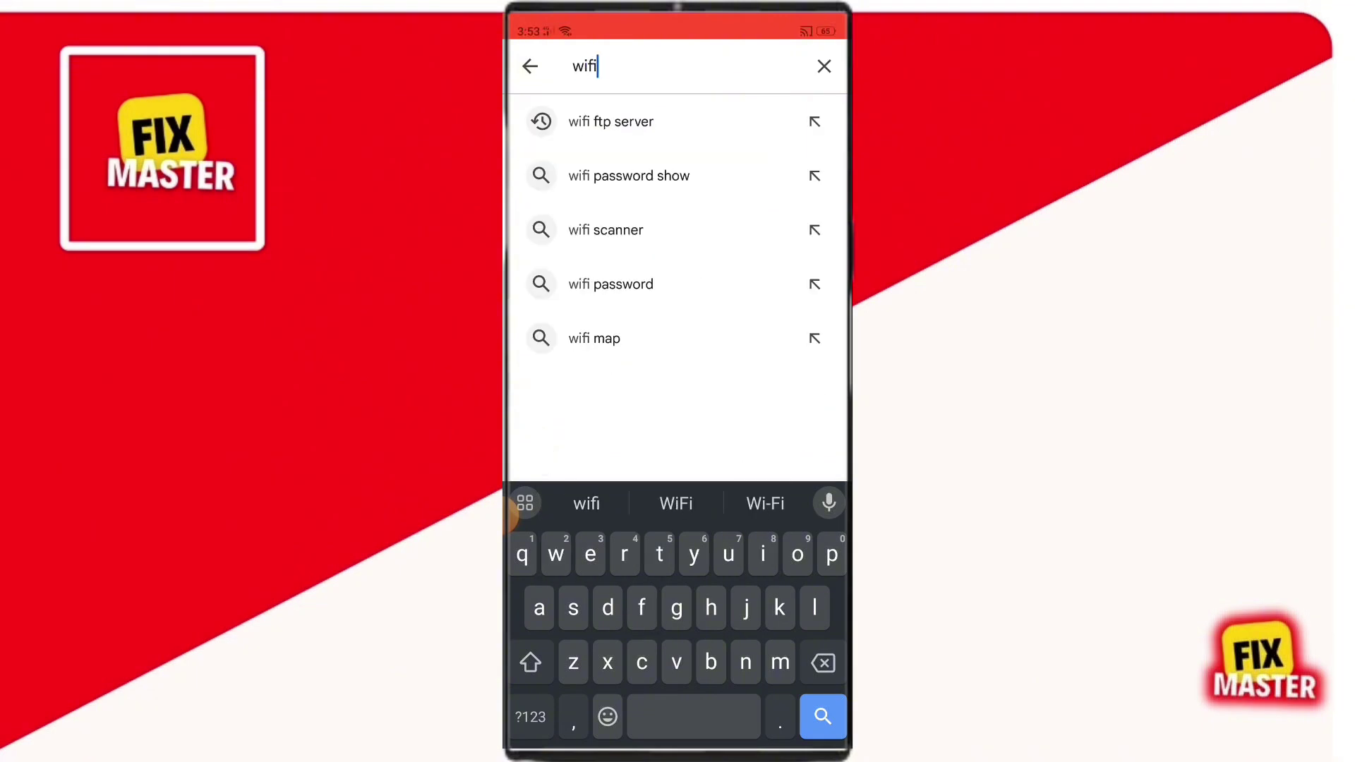
click(612, 122)
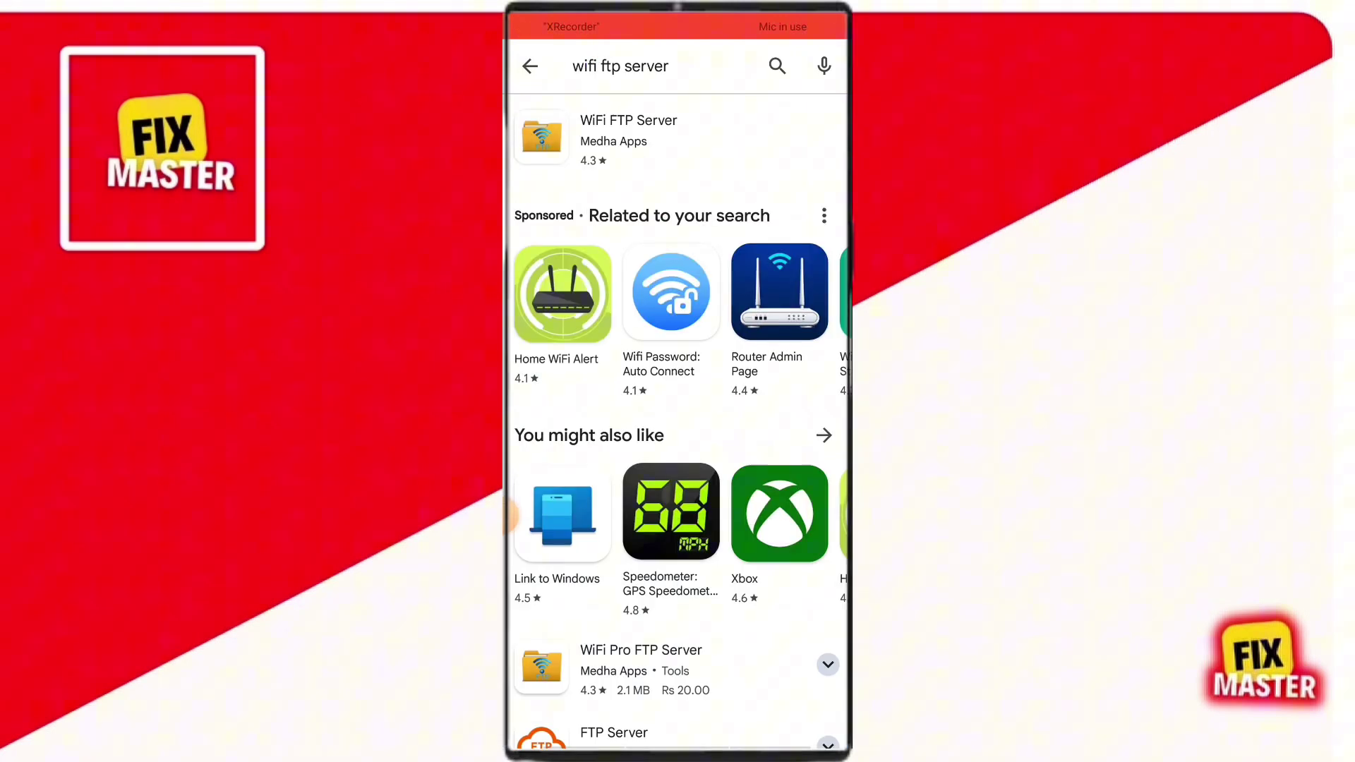
click(628, 138)
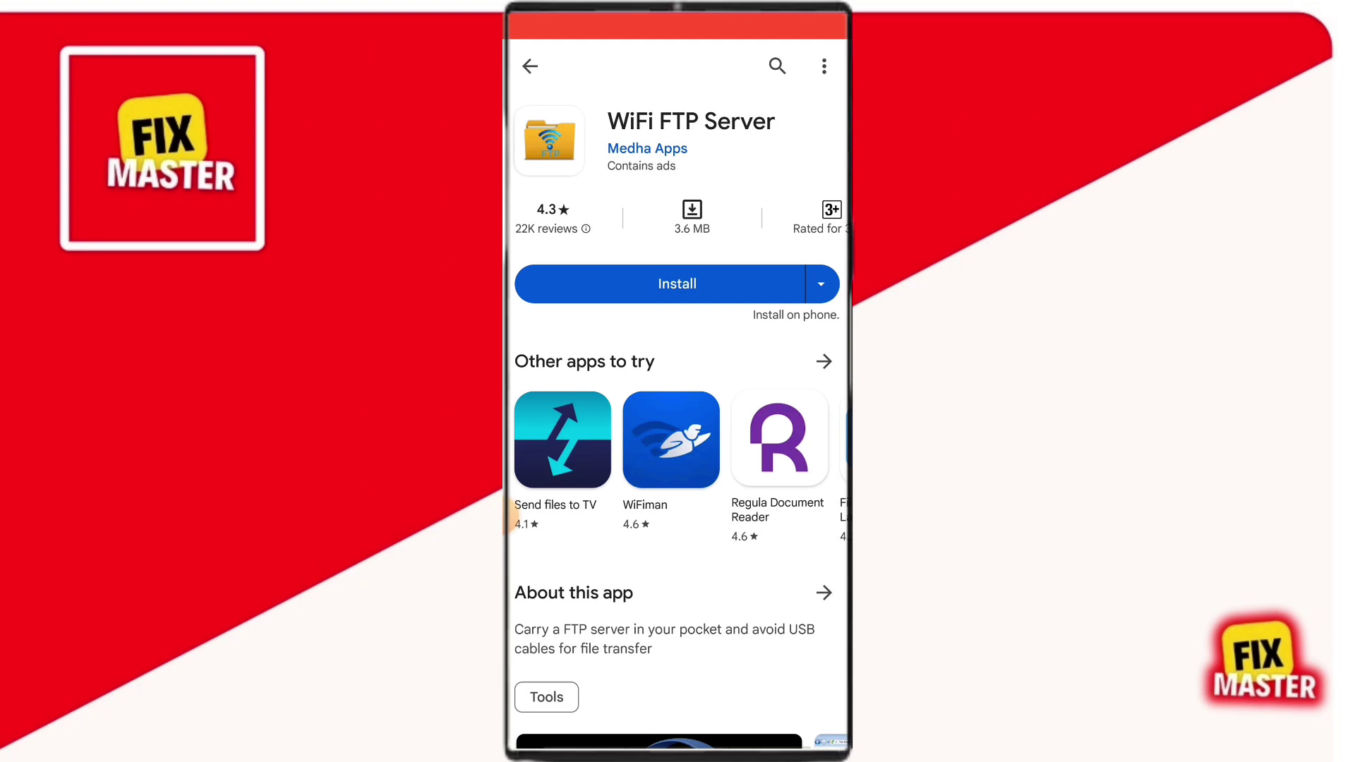
click(676, 284)
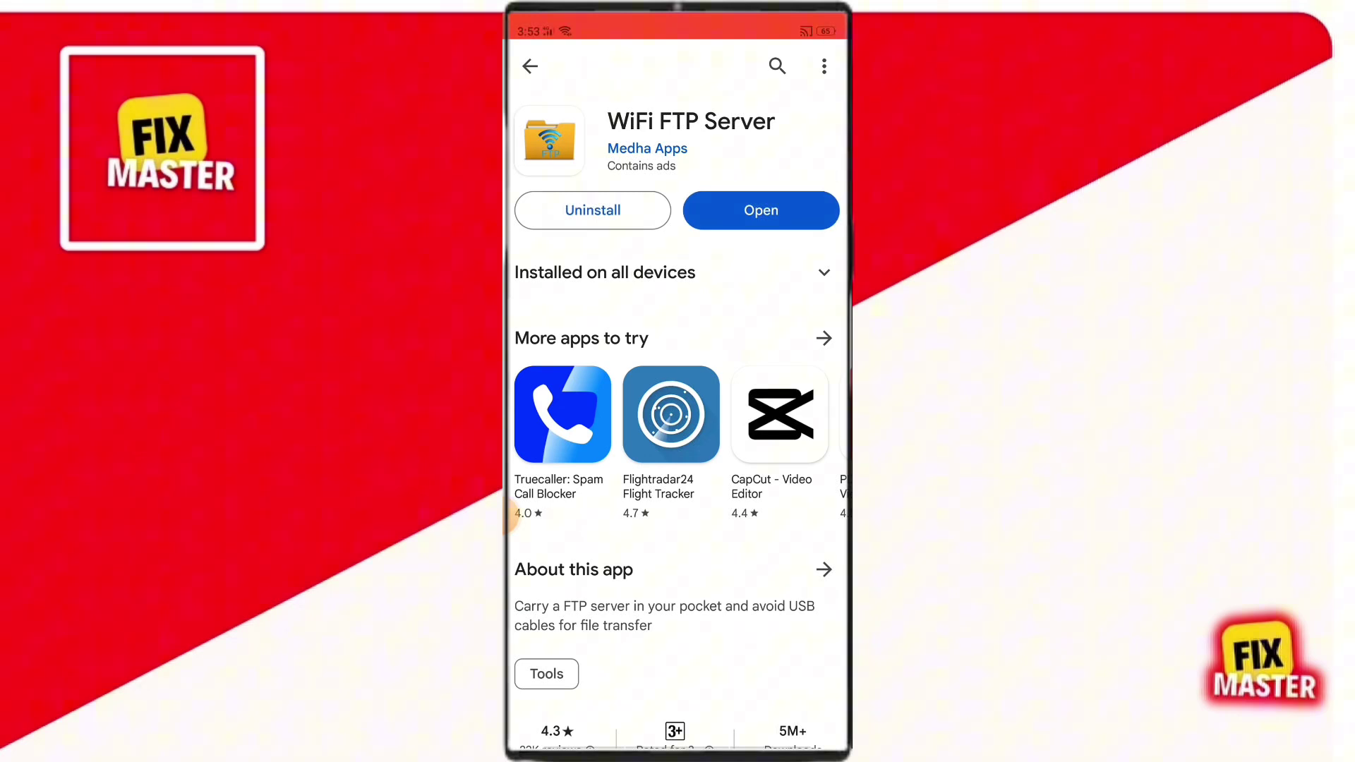
Step: Launch WiFi FTP Server, start it and allow storage access so it serves ftp://192.168.100.125:2221
click(761, 210)
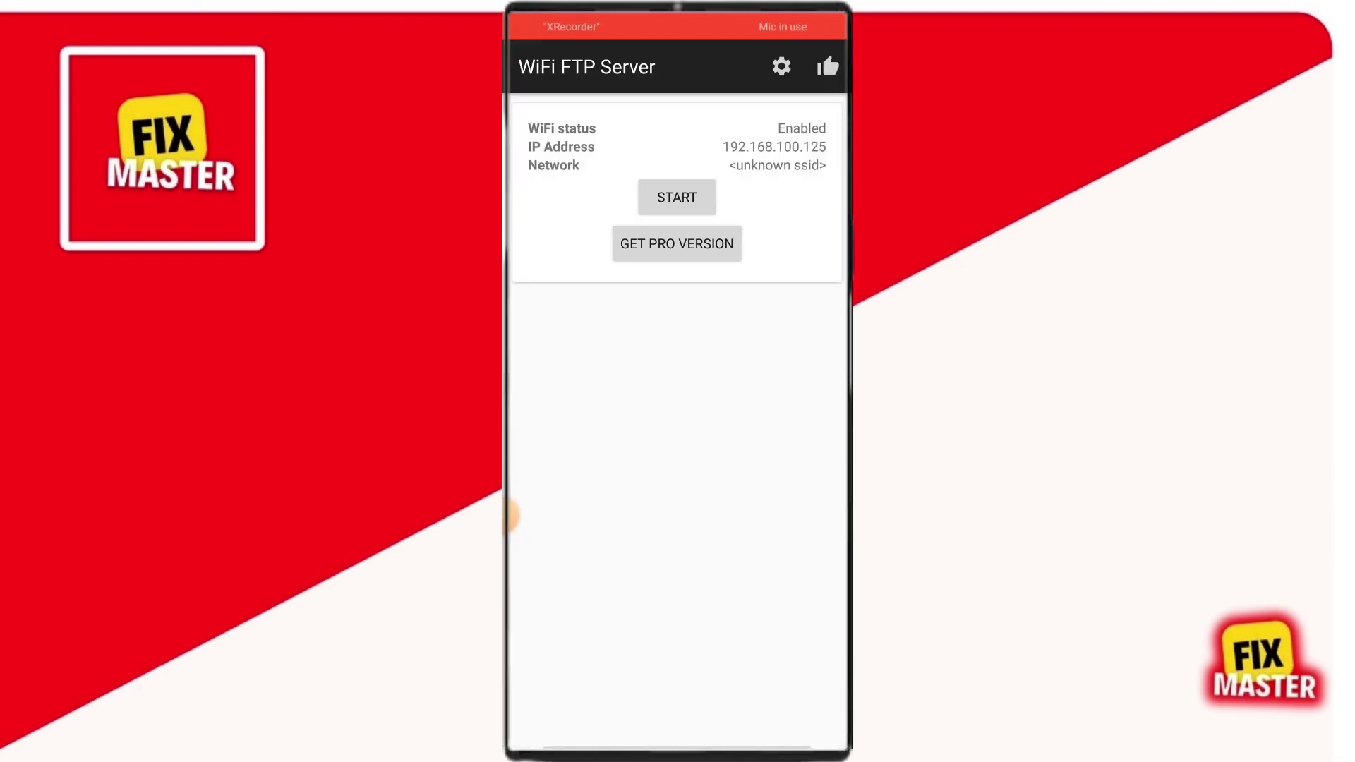
click(677, 197)
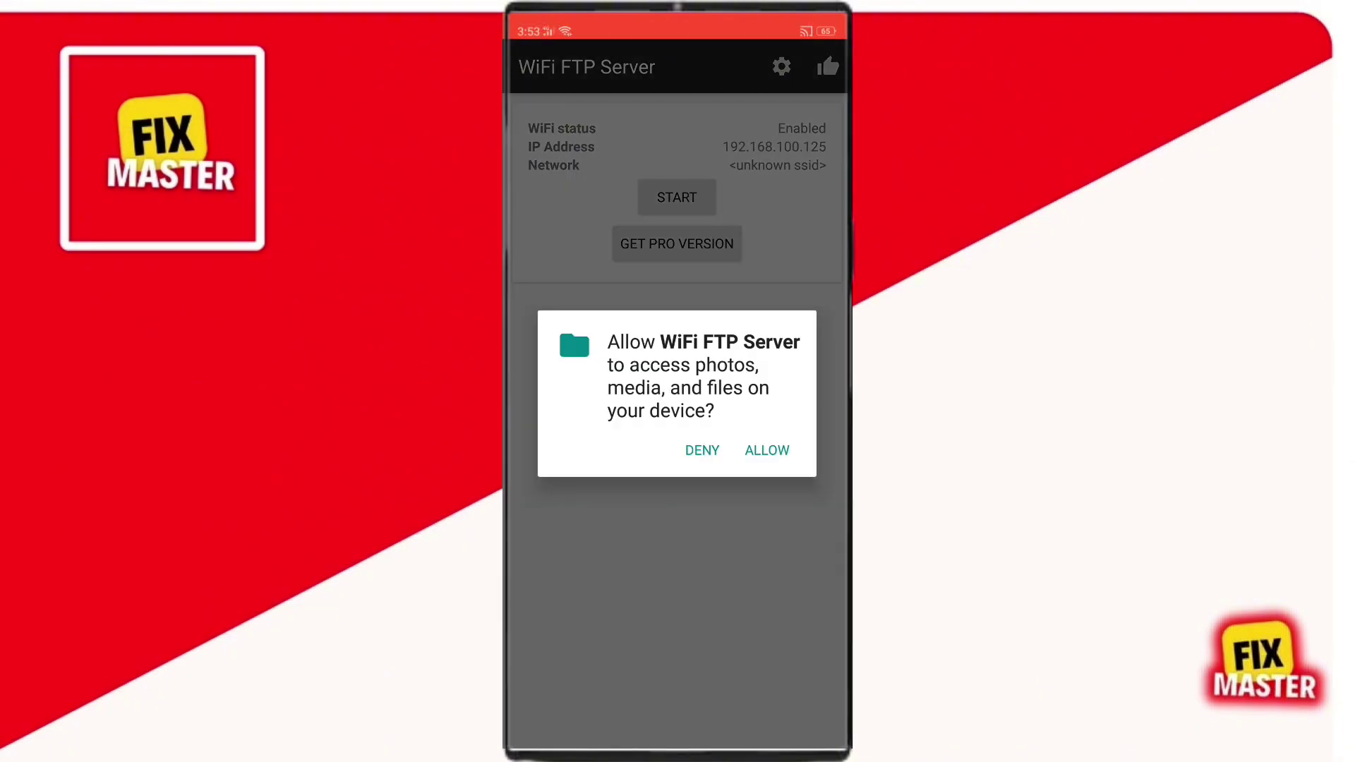
click(767, 451)
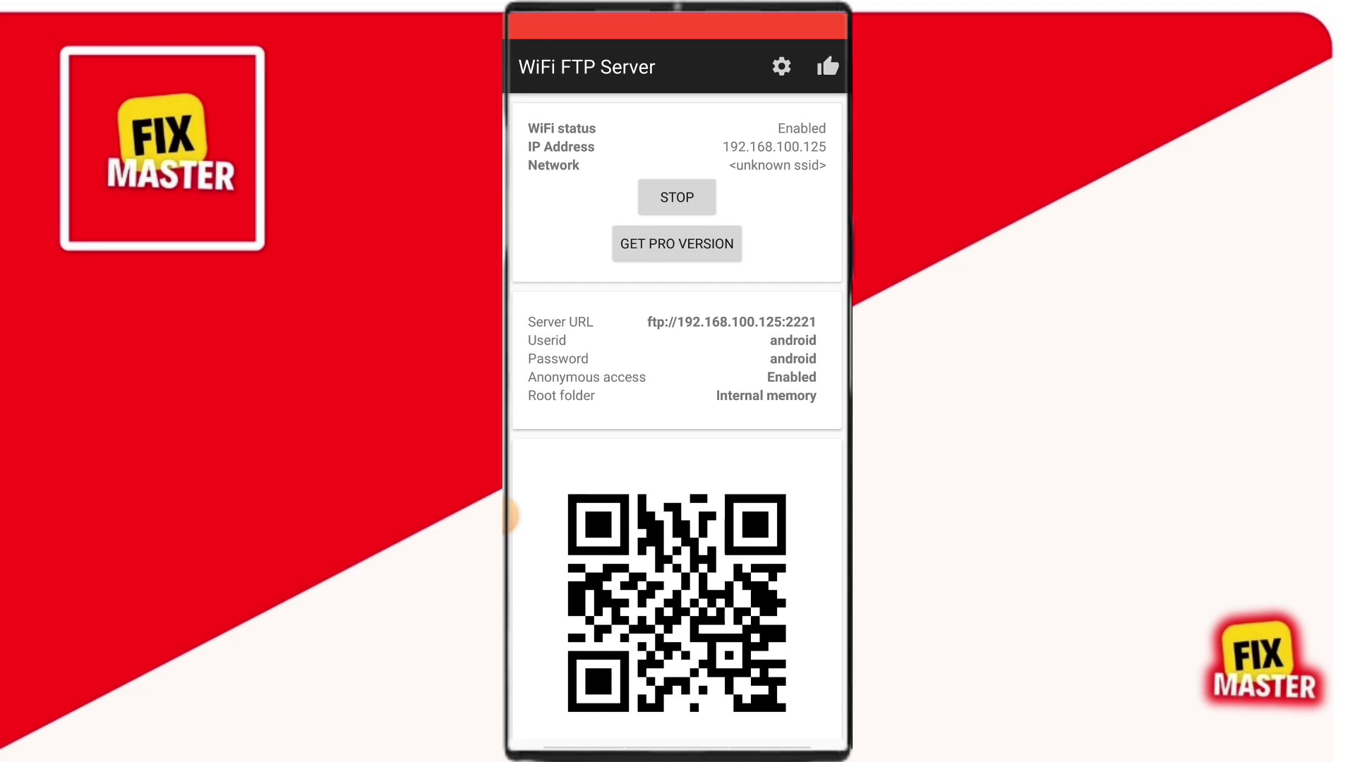
scroll(680, 417, down, 2)
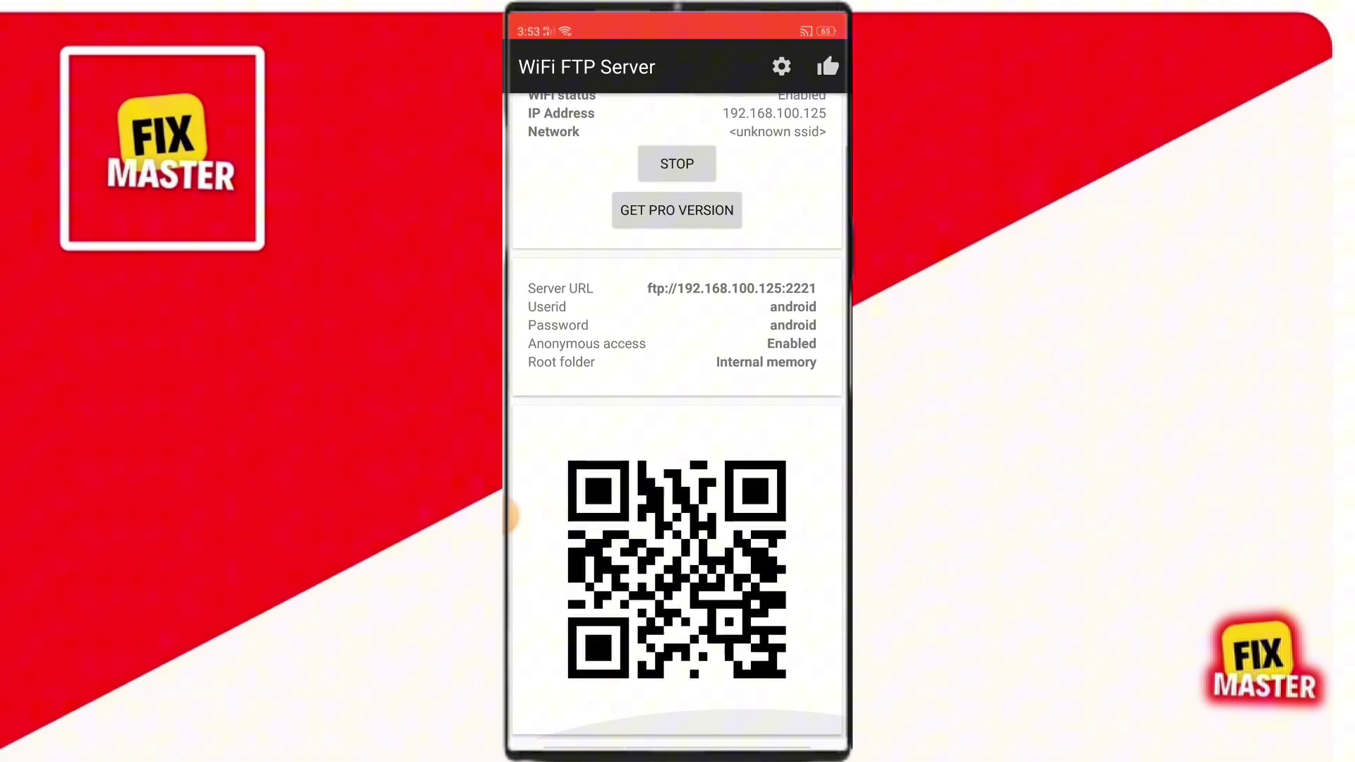
scroll(677, 416, up, 1)
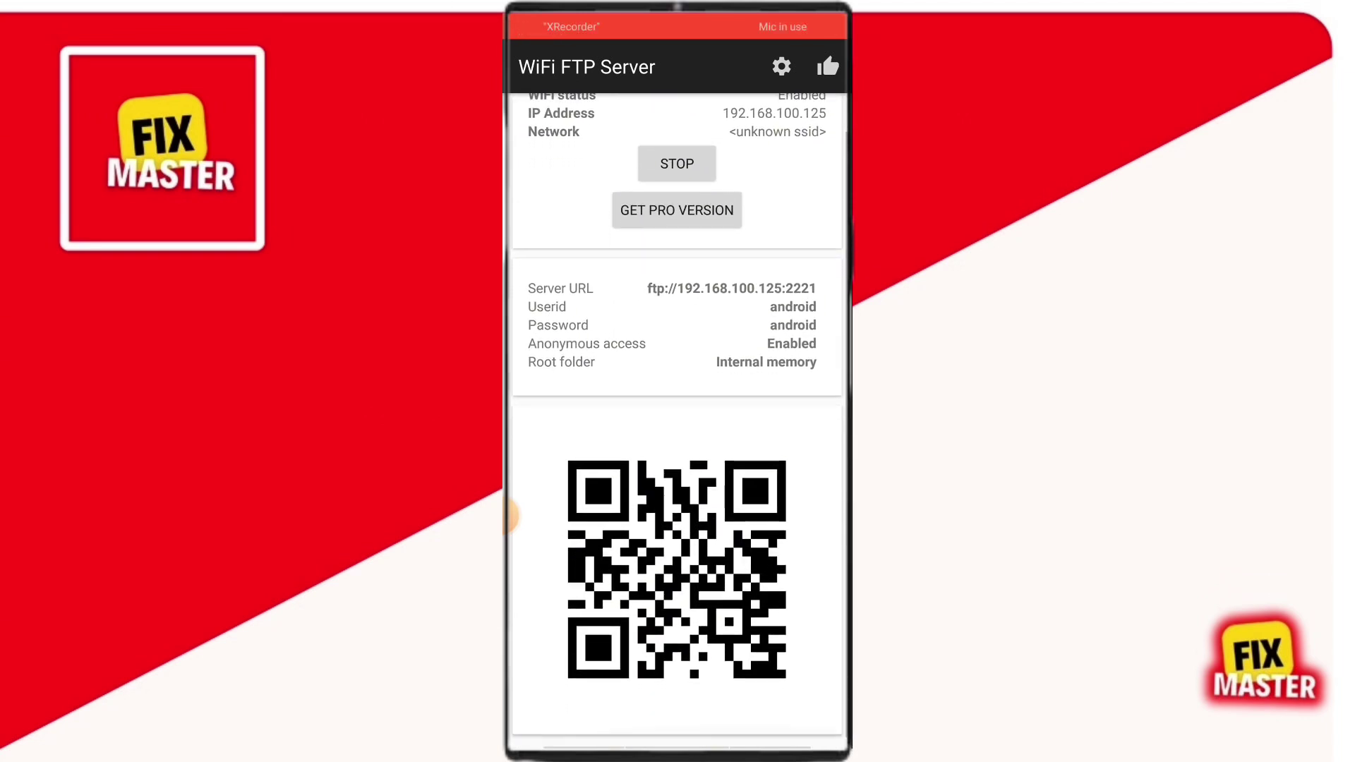
scroll(677, 417, up, 1)
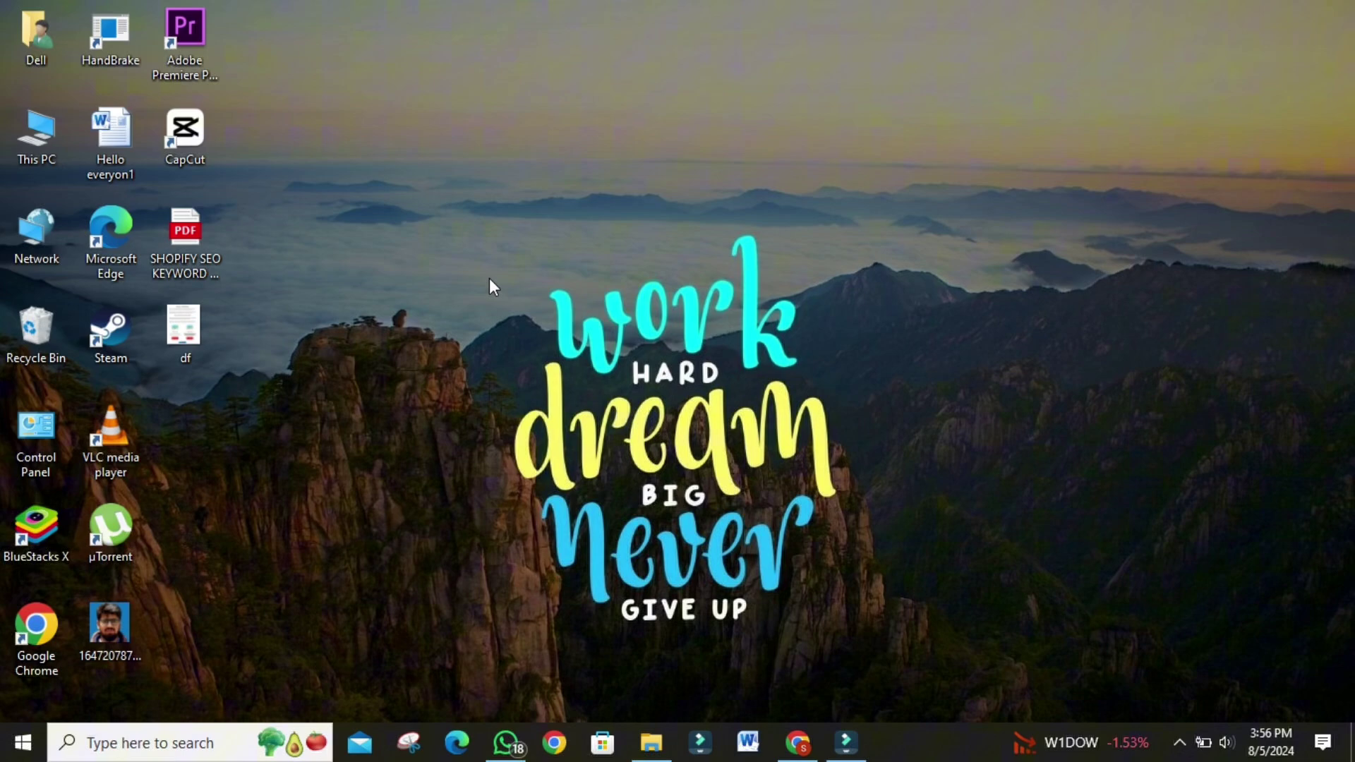
Step: Open This PC from the desktop and bring up the context menu on its empty area
double_click(32, 151)
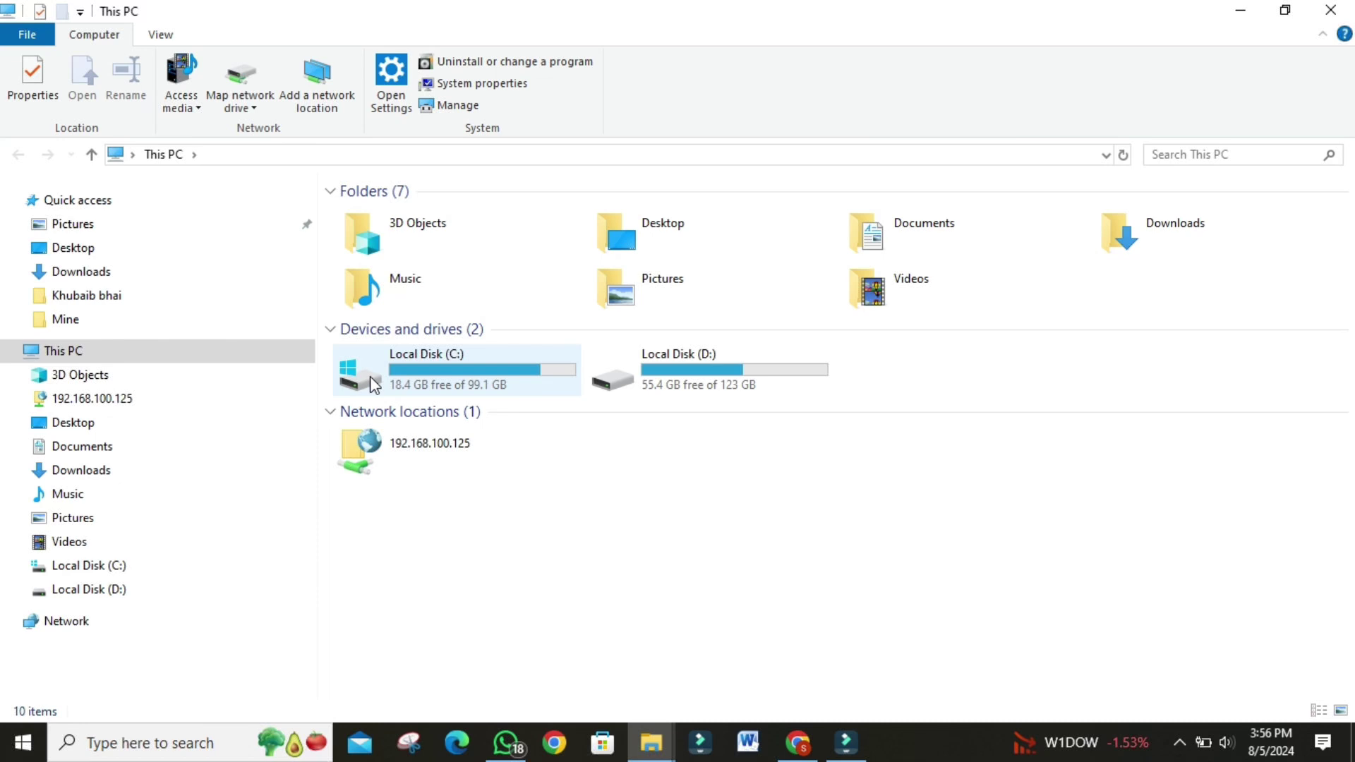
right_click(716, 490)
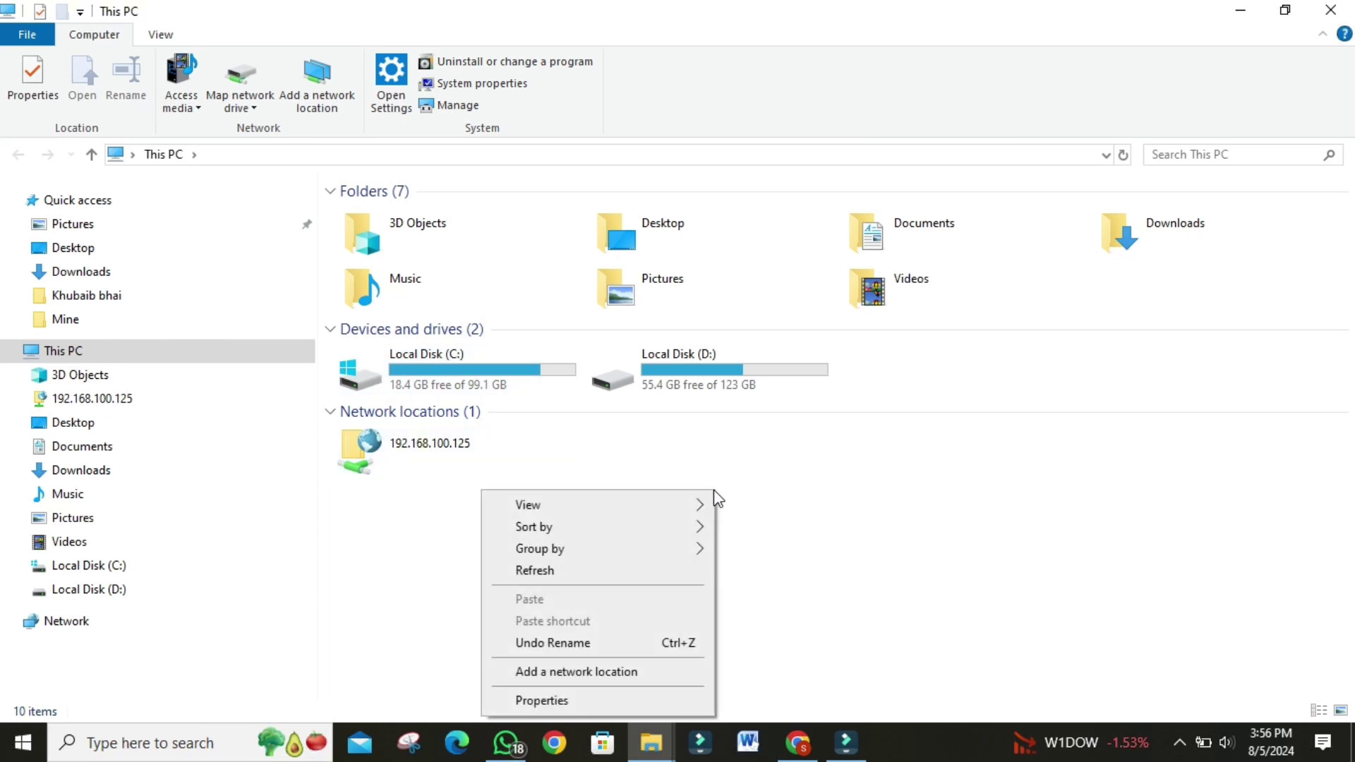
Step: Start the Add Network Location wizard with a custom location at ftp://192.168.100.125:2221
click(552, 674)
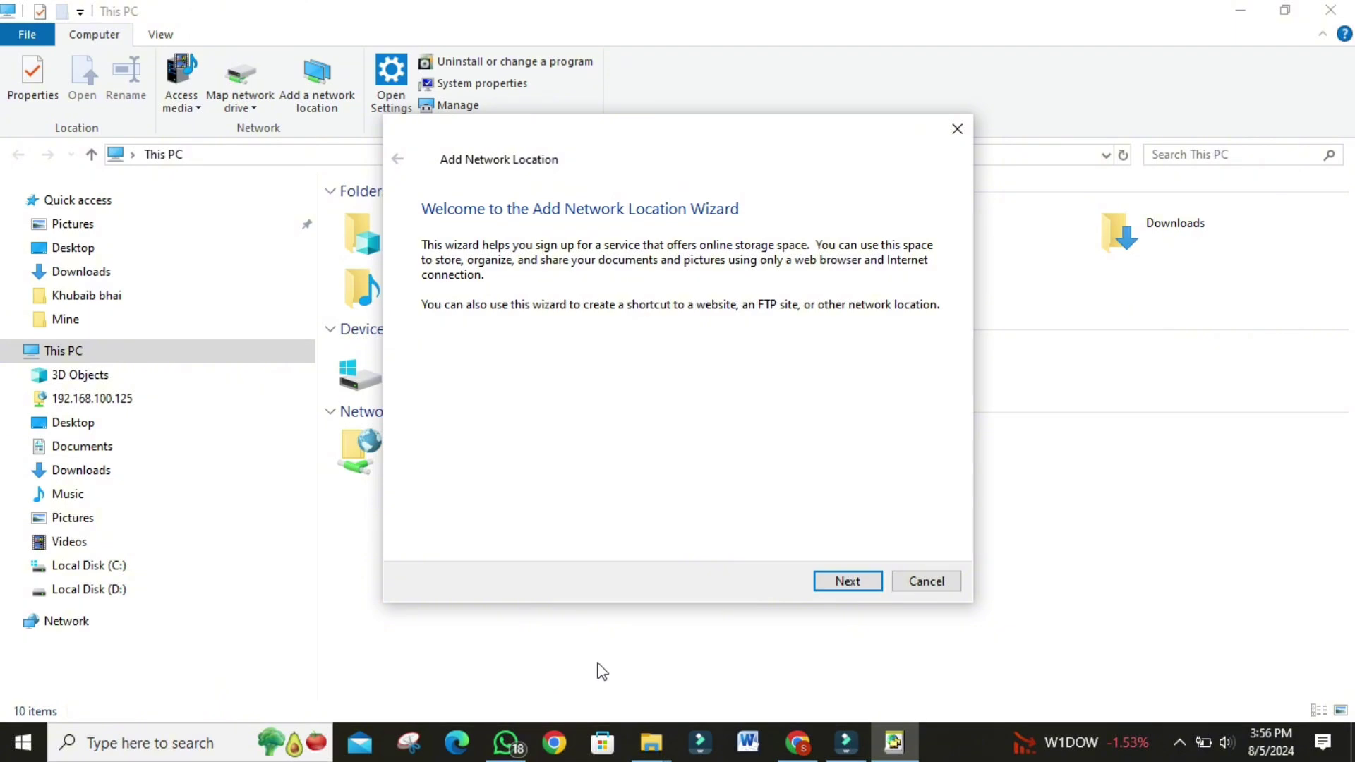
click(833, 578)
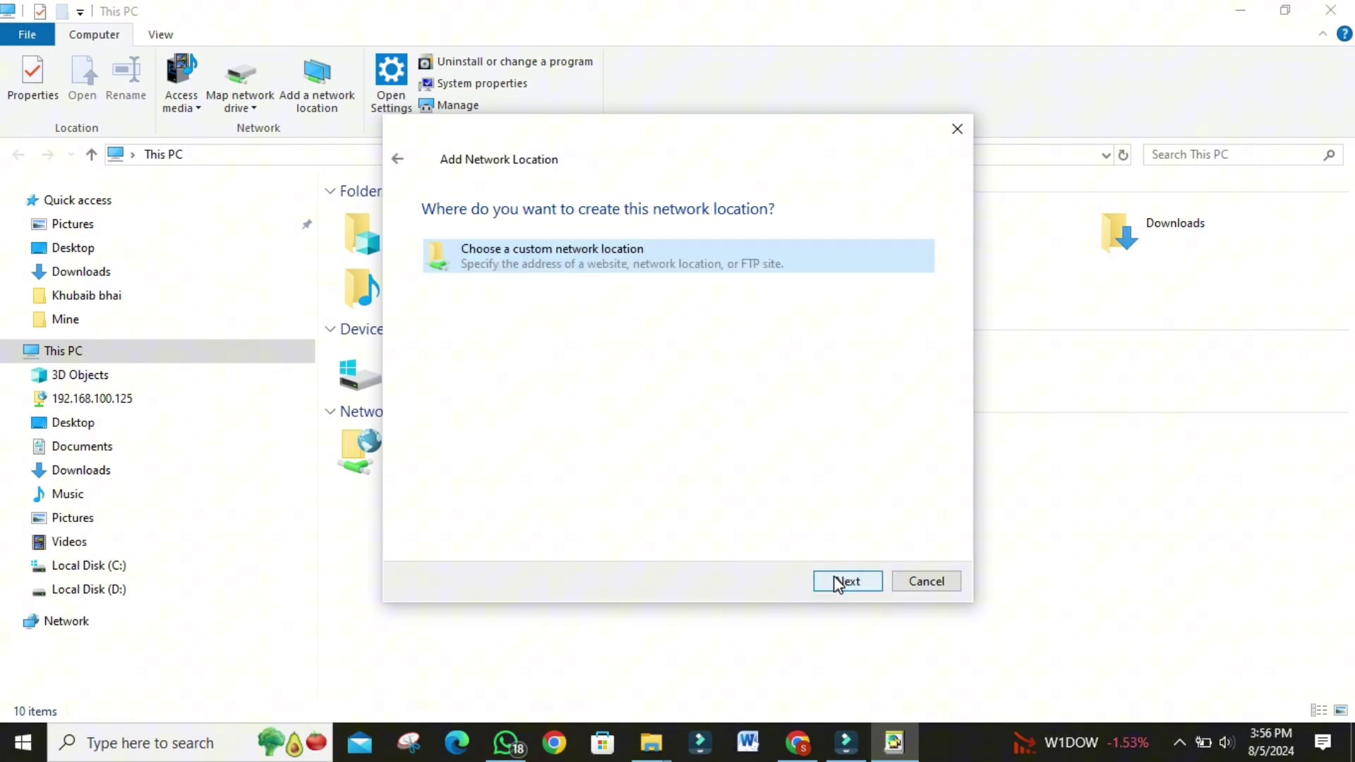
click(837, 583)
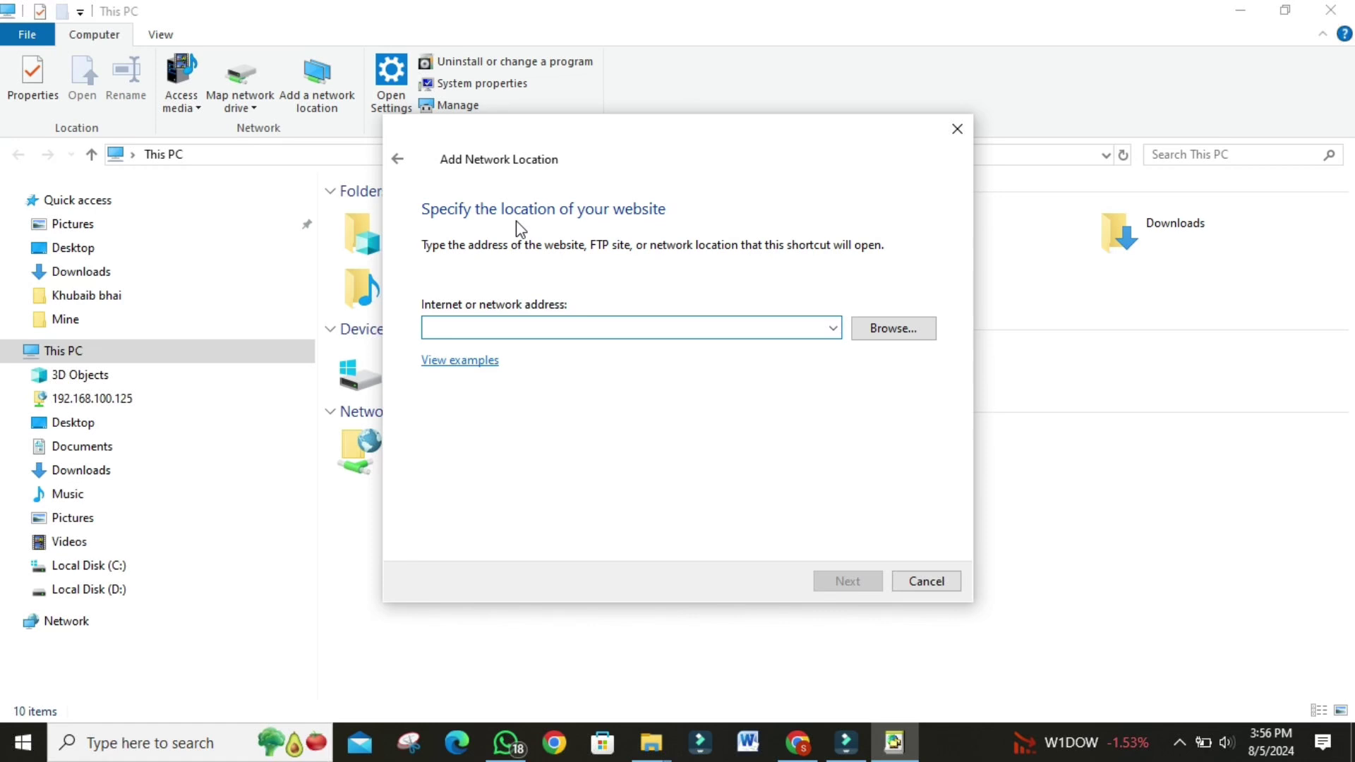
click(563, 327)
text(ftp://)
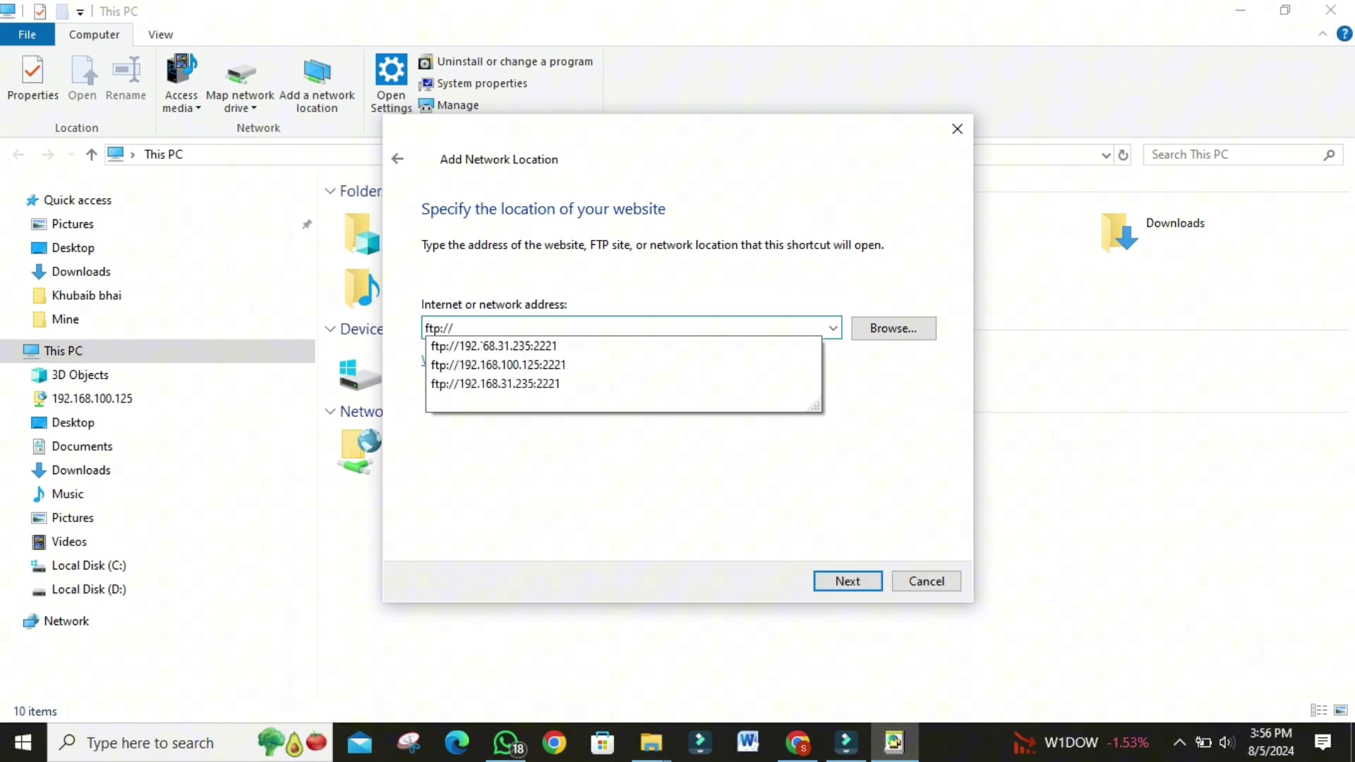
text(192.168.100)
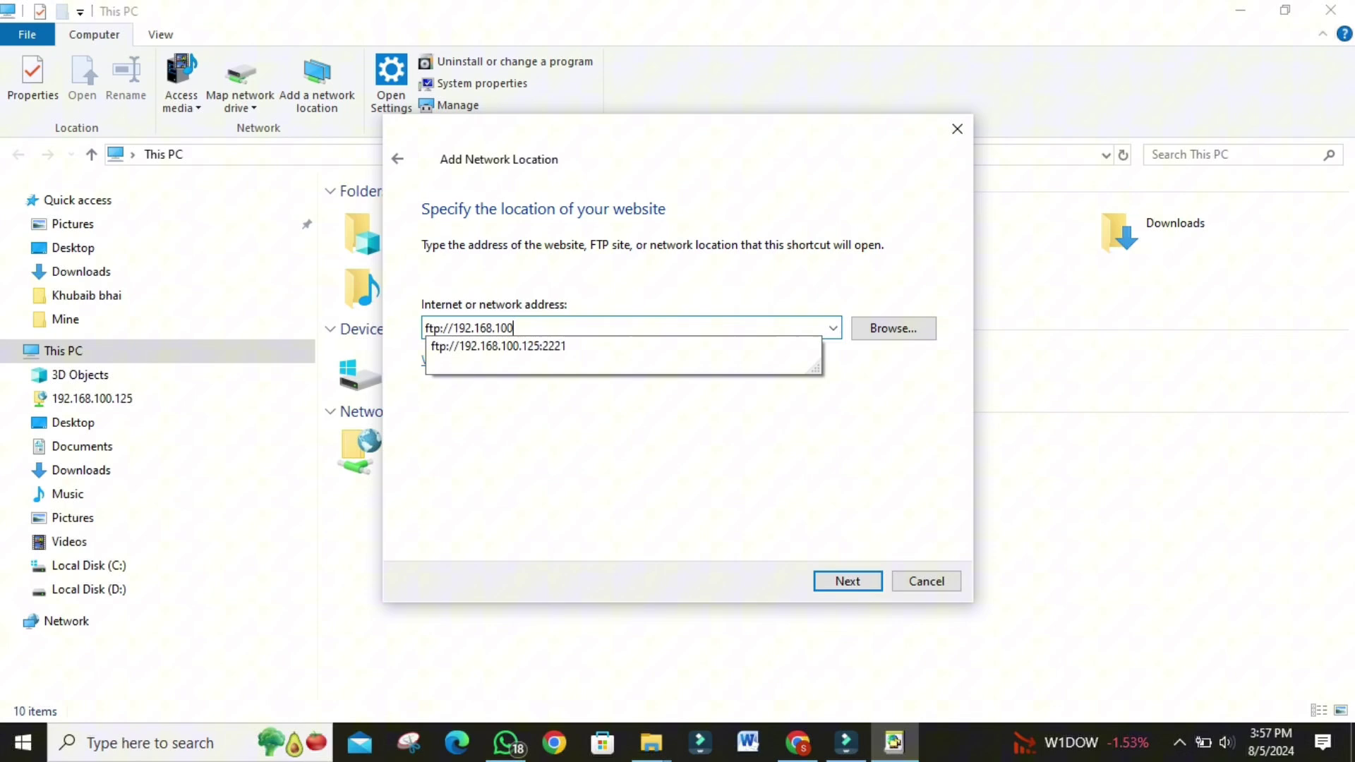
text(.125:2221)
click(565, 327)
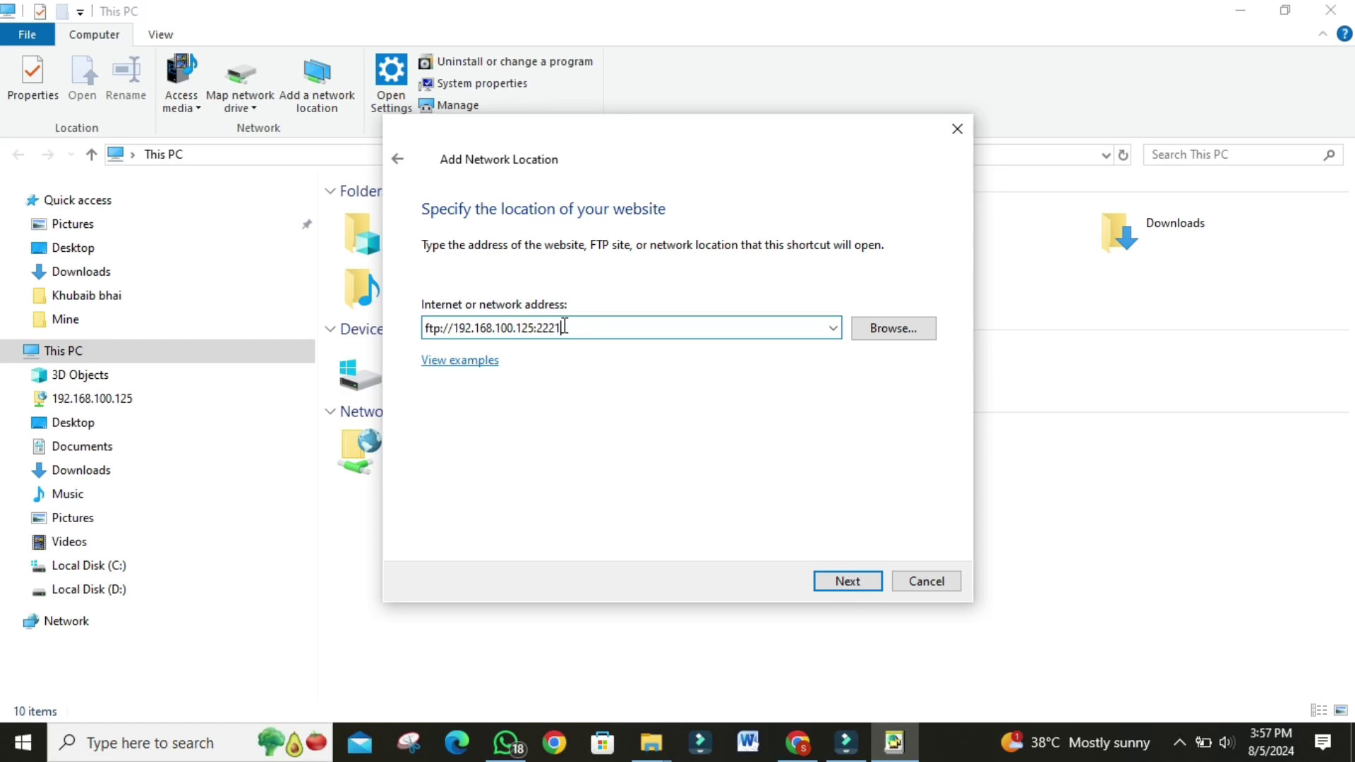
Step: Turn off anonymous logon and enter the user name 'android'
click(849, 583)
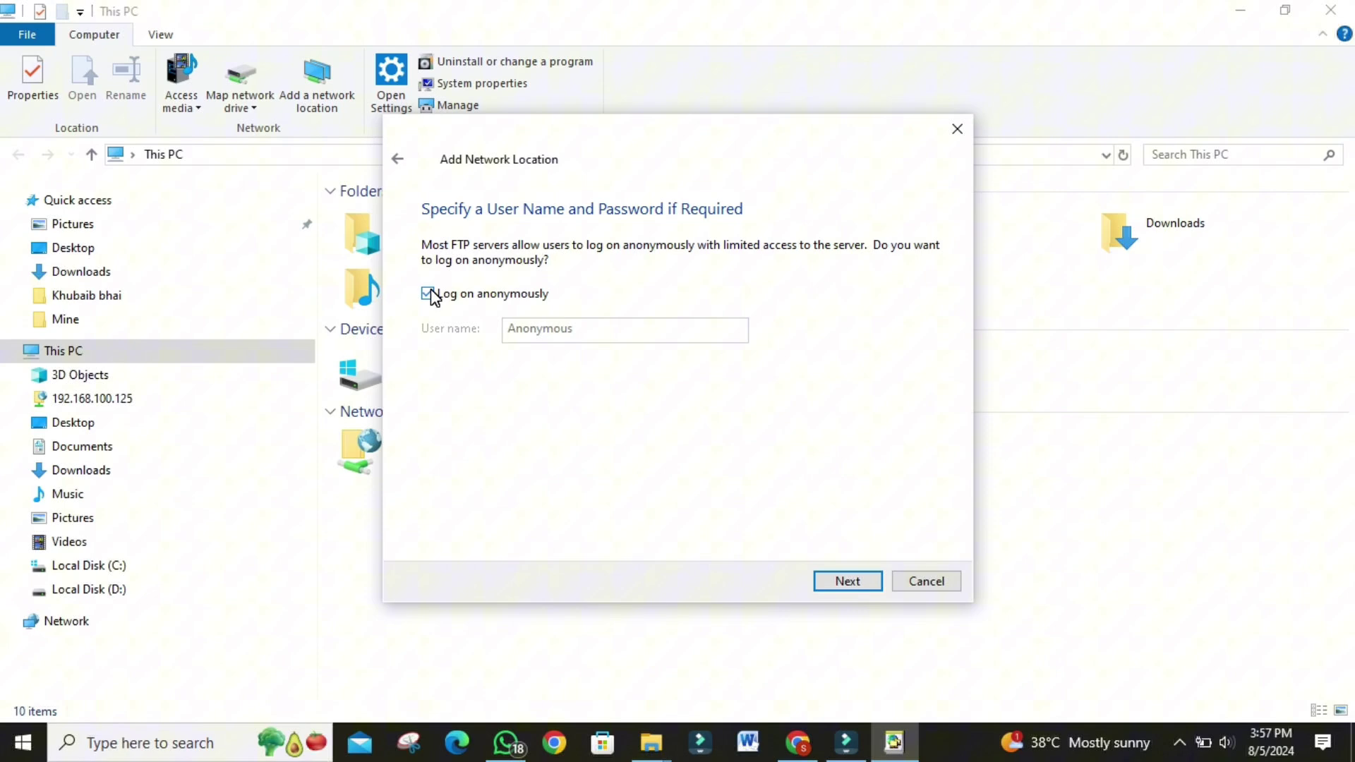
click(429, 293)
click(573, 329)
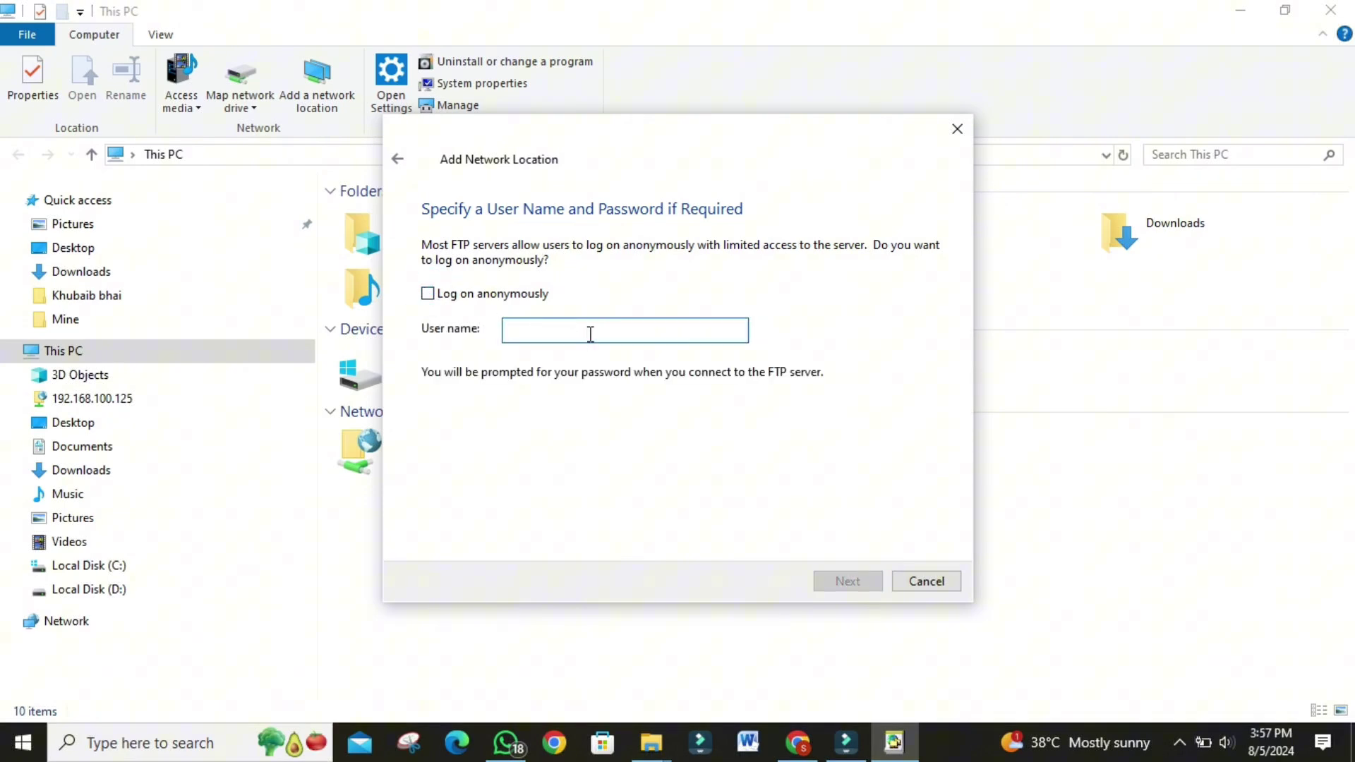
text(a)
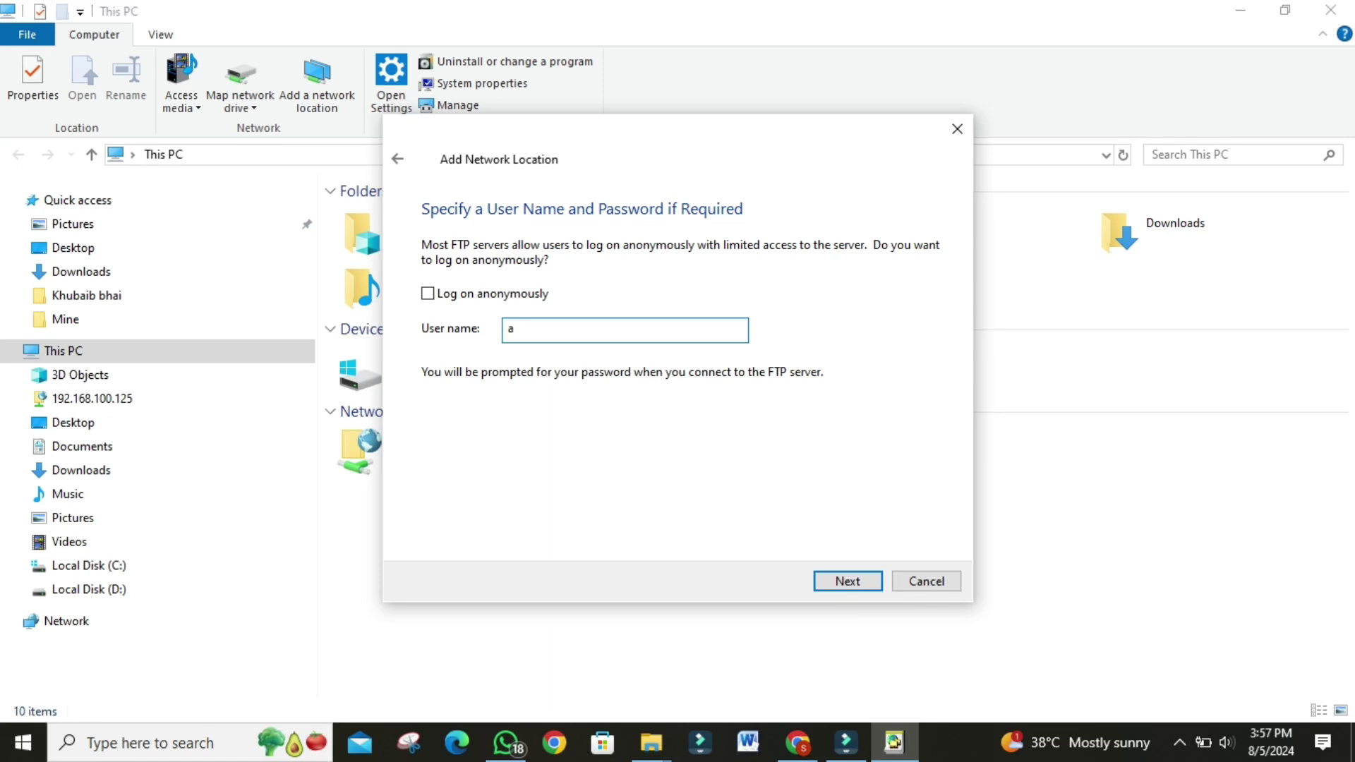
text(ndroid)
Step: Name the network location 'android' and confirm it
click(849, 581)
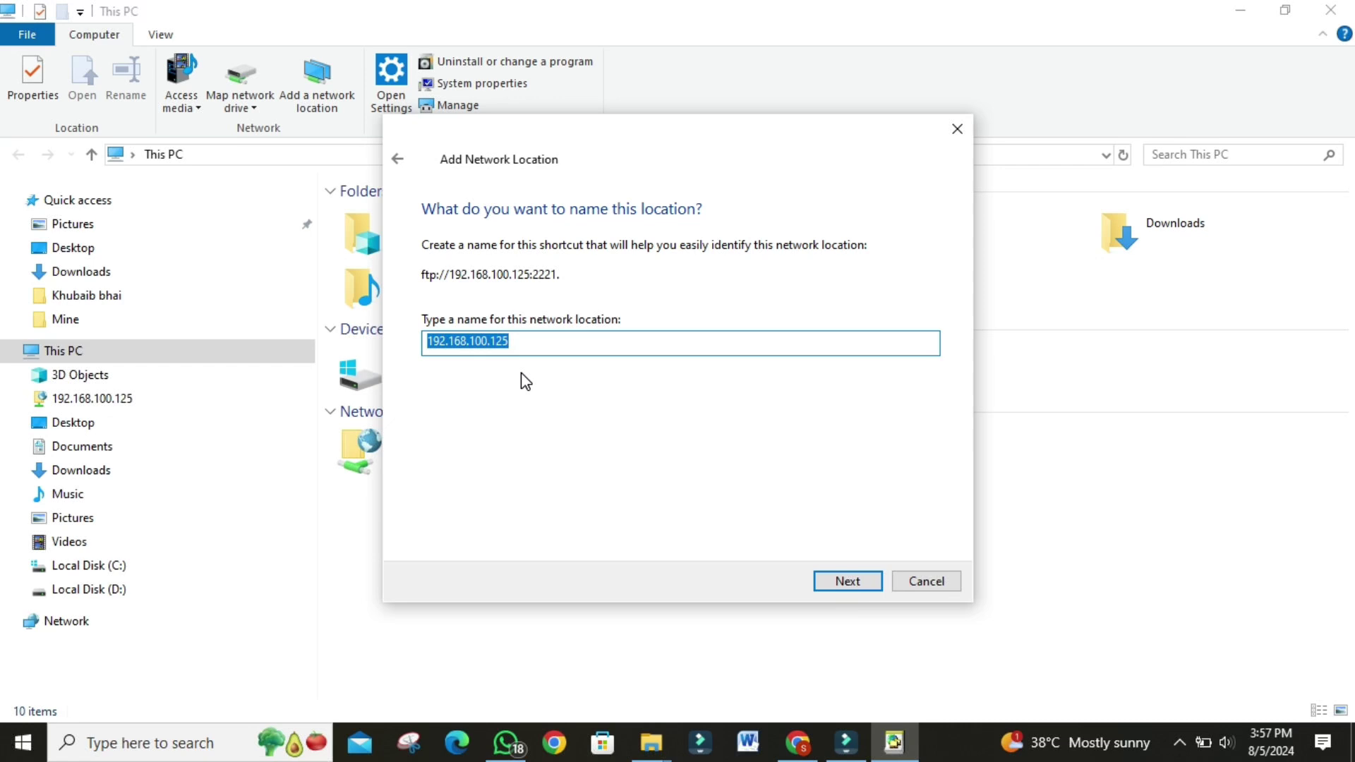
key(BackSpace)
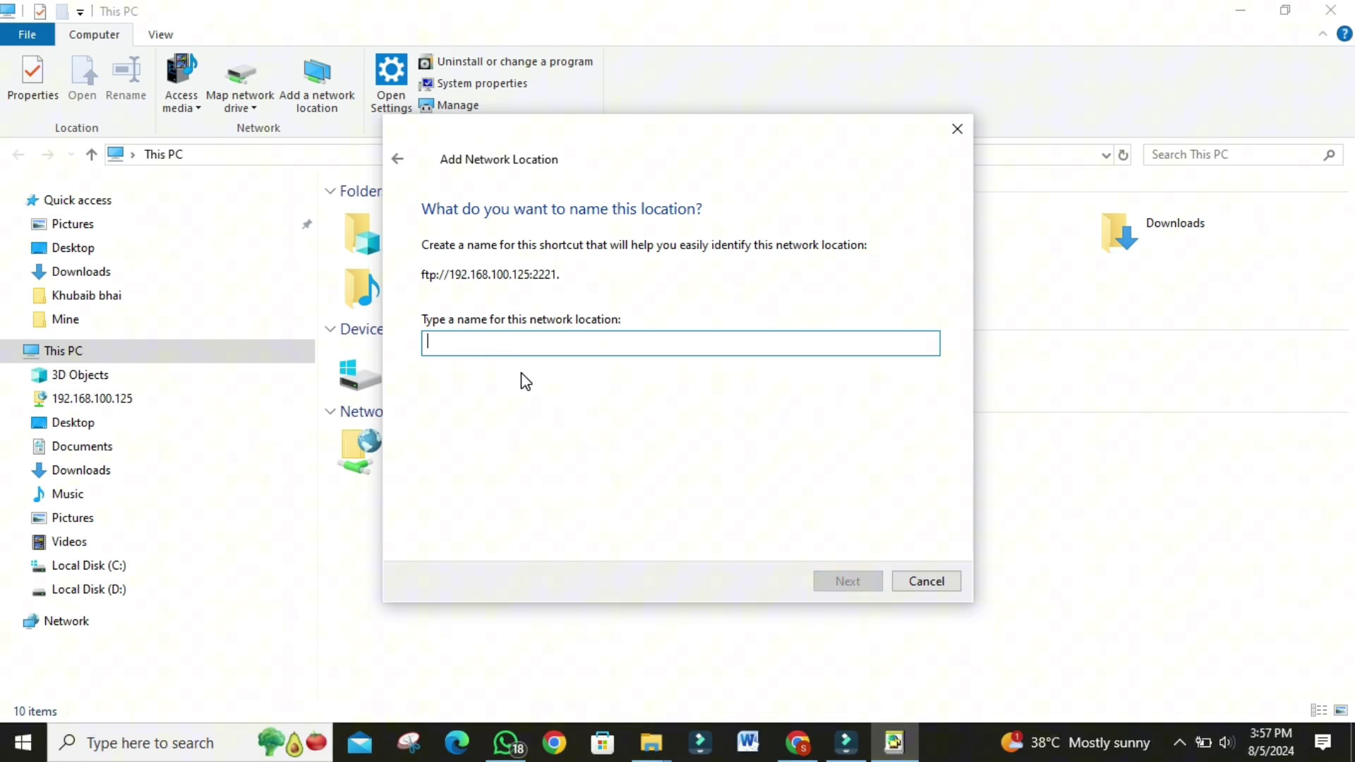
text(andr)
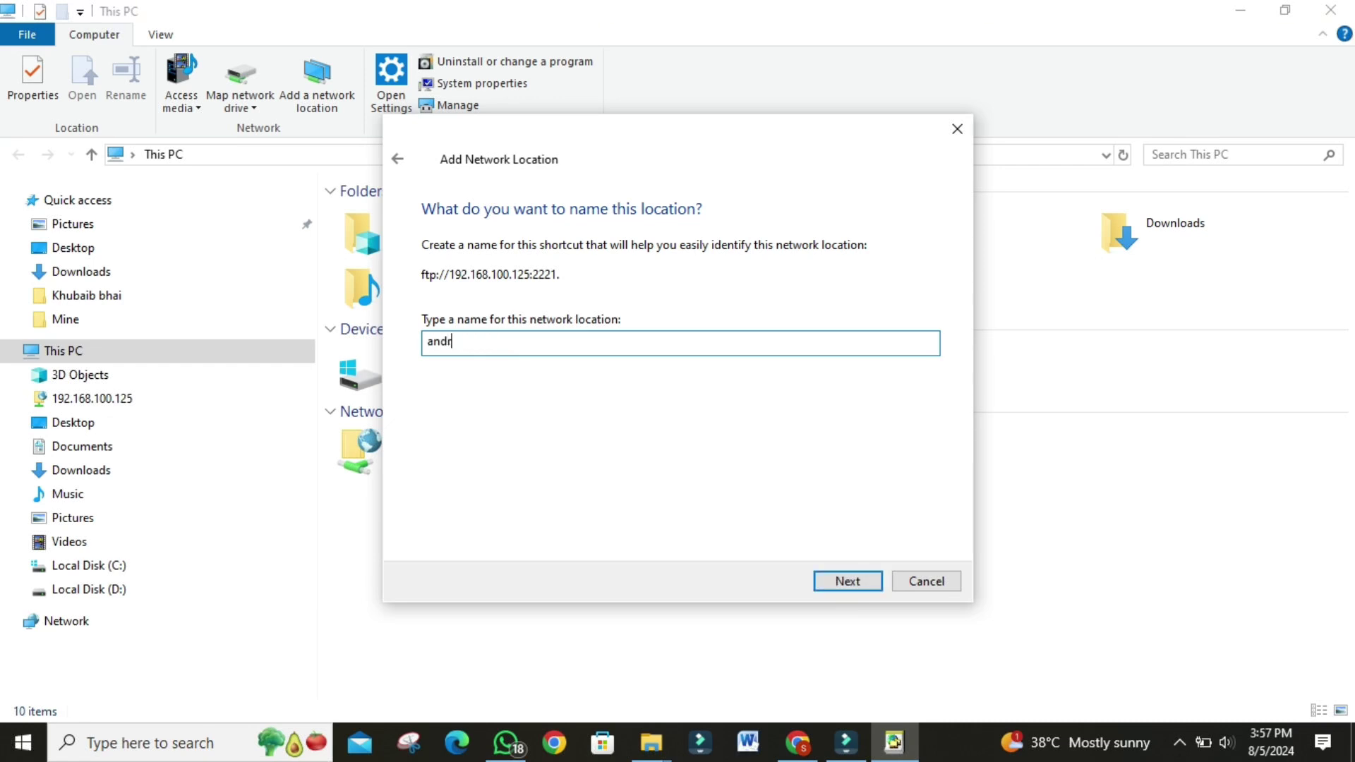
text(oid)
click(868, 582)
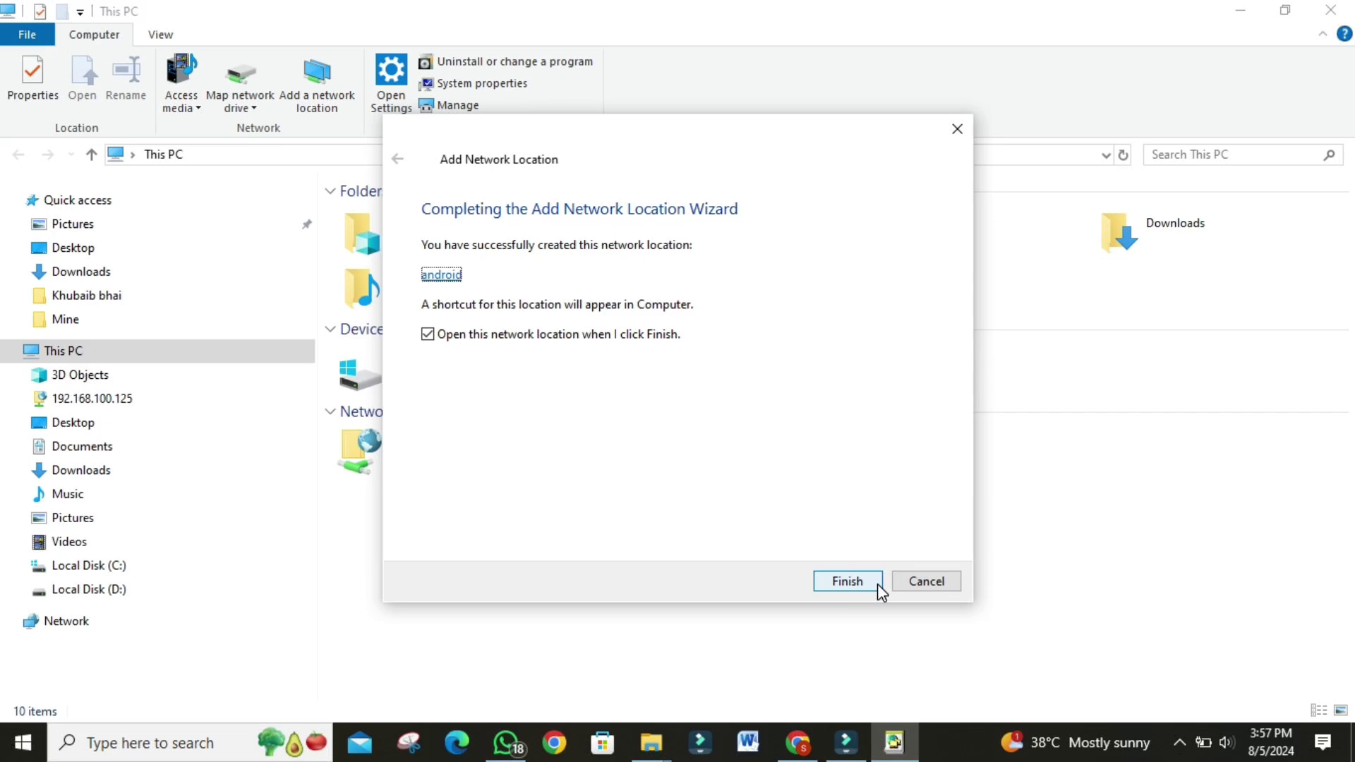
Step: Finish the wizard and copy 0_GettyImages-1450108295.jpg from the phone to Local Disk (D:)
click(847, 581)
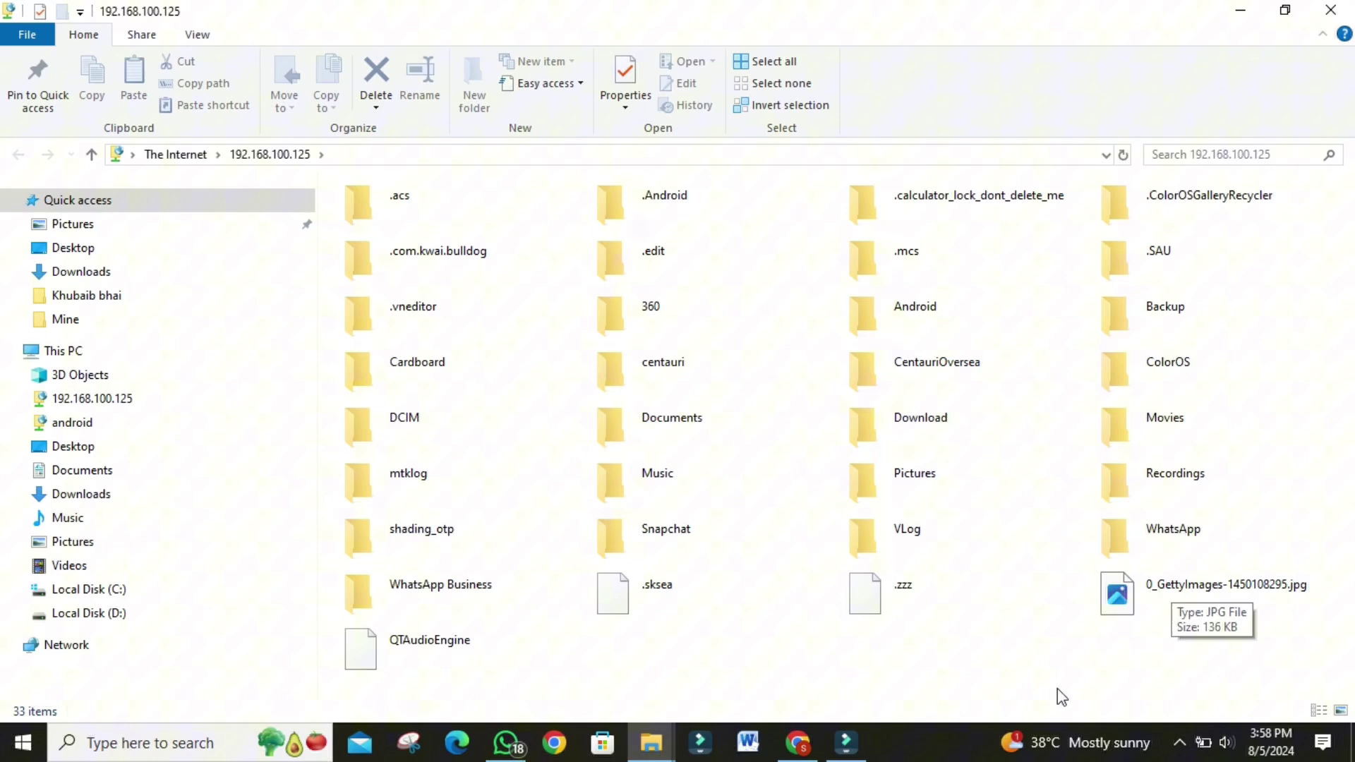
right_click(1175, 595)
click(1040, 473)
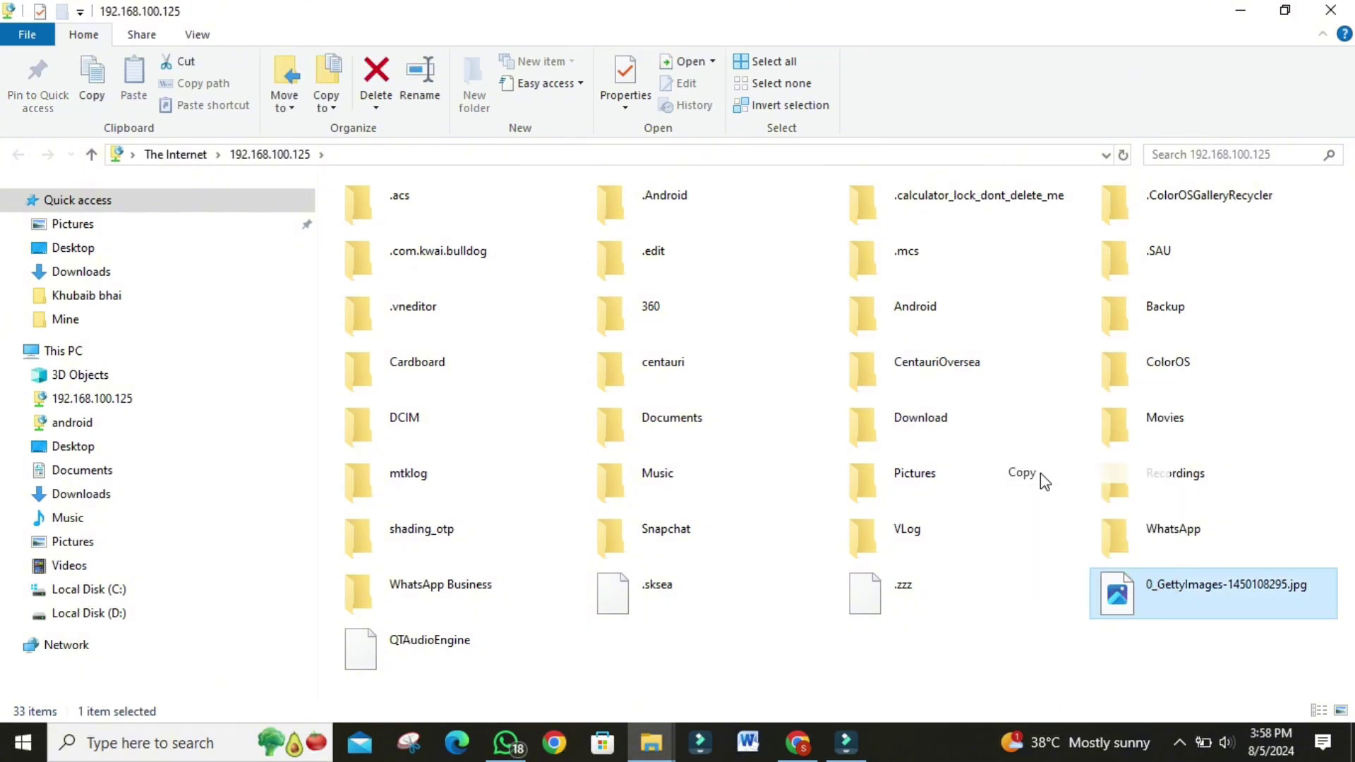
click(99, 614)
right_click(950, 238)
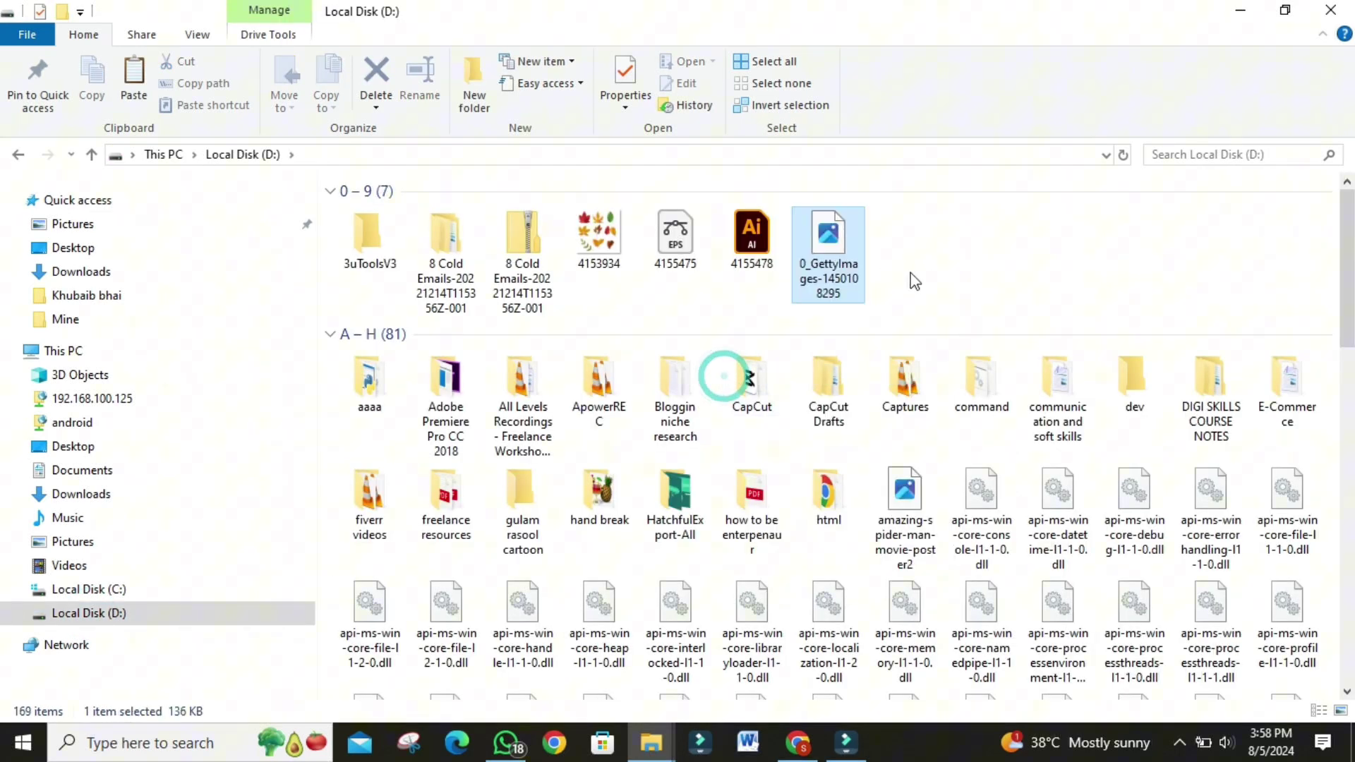
click(975, 253)
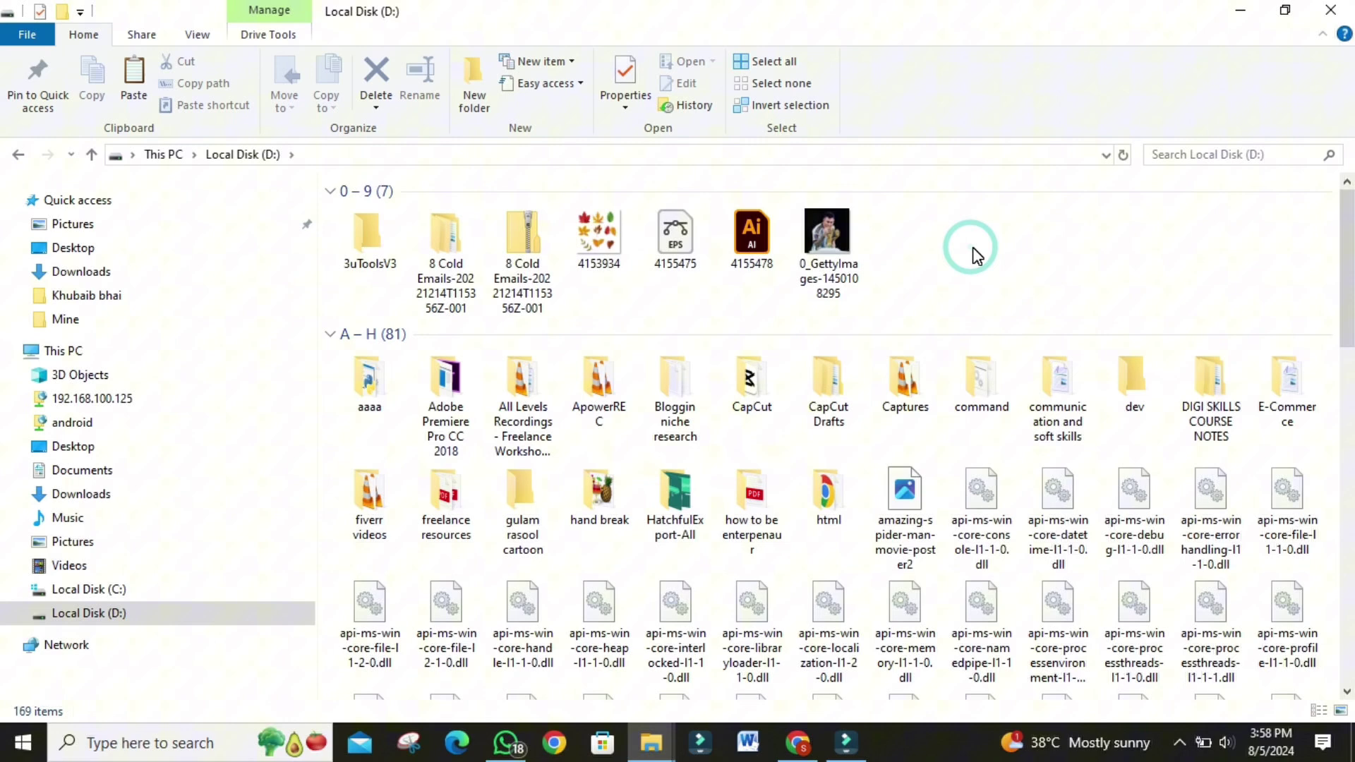
Step: In This PC, delete the android and 192.168.100.125 network locations
click(79, 353)
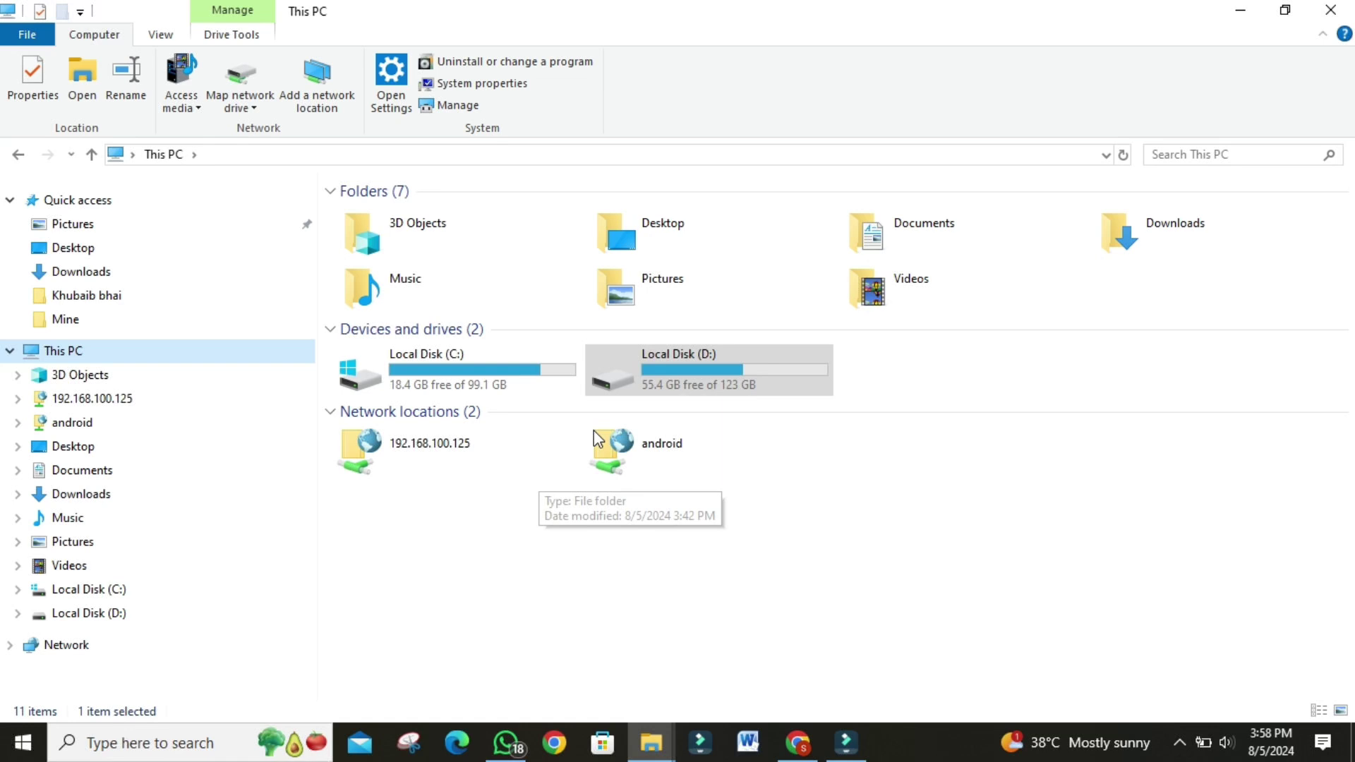
right_click(611, 449)
click(446, 386)
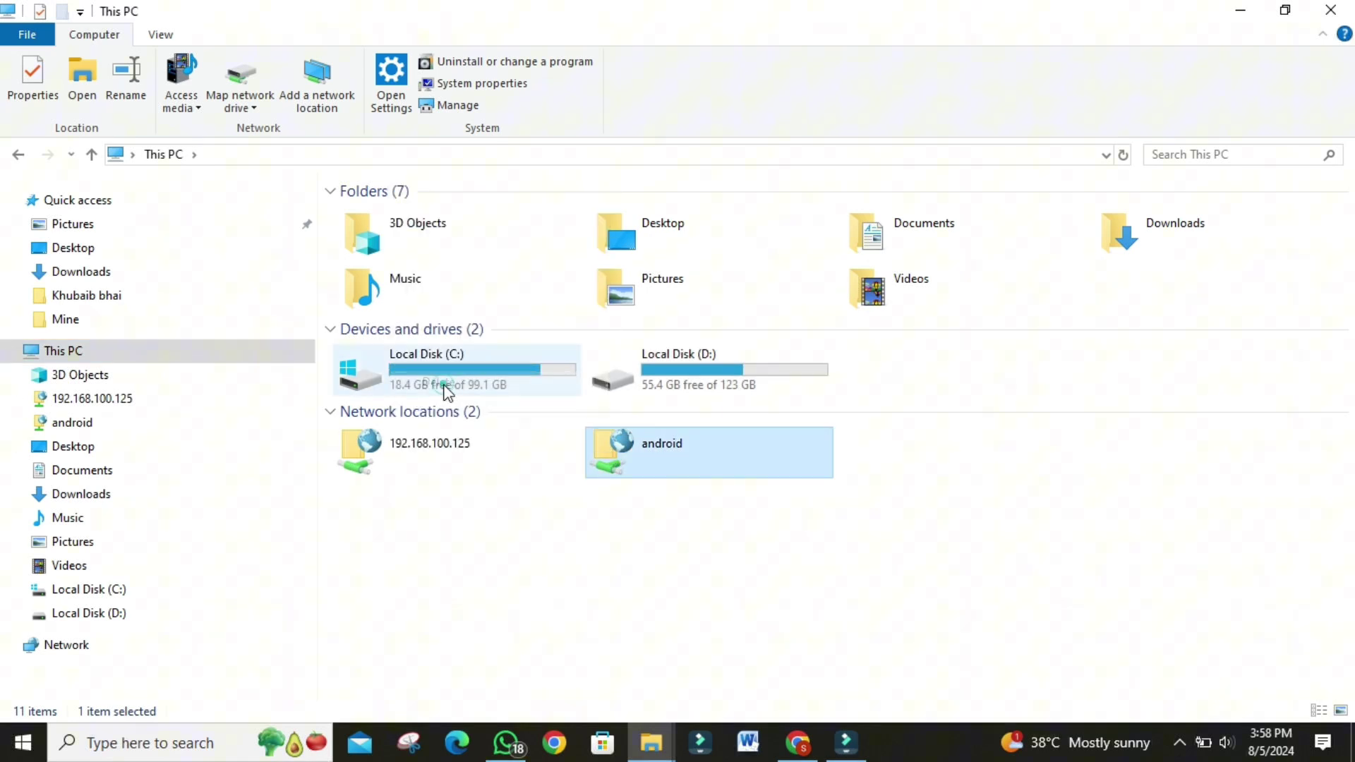
right_click(500, 471)
click(353, 410)
click(551, 607)
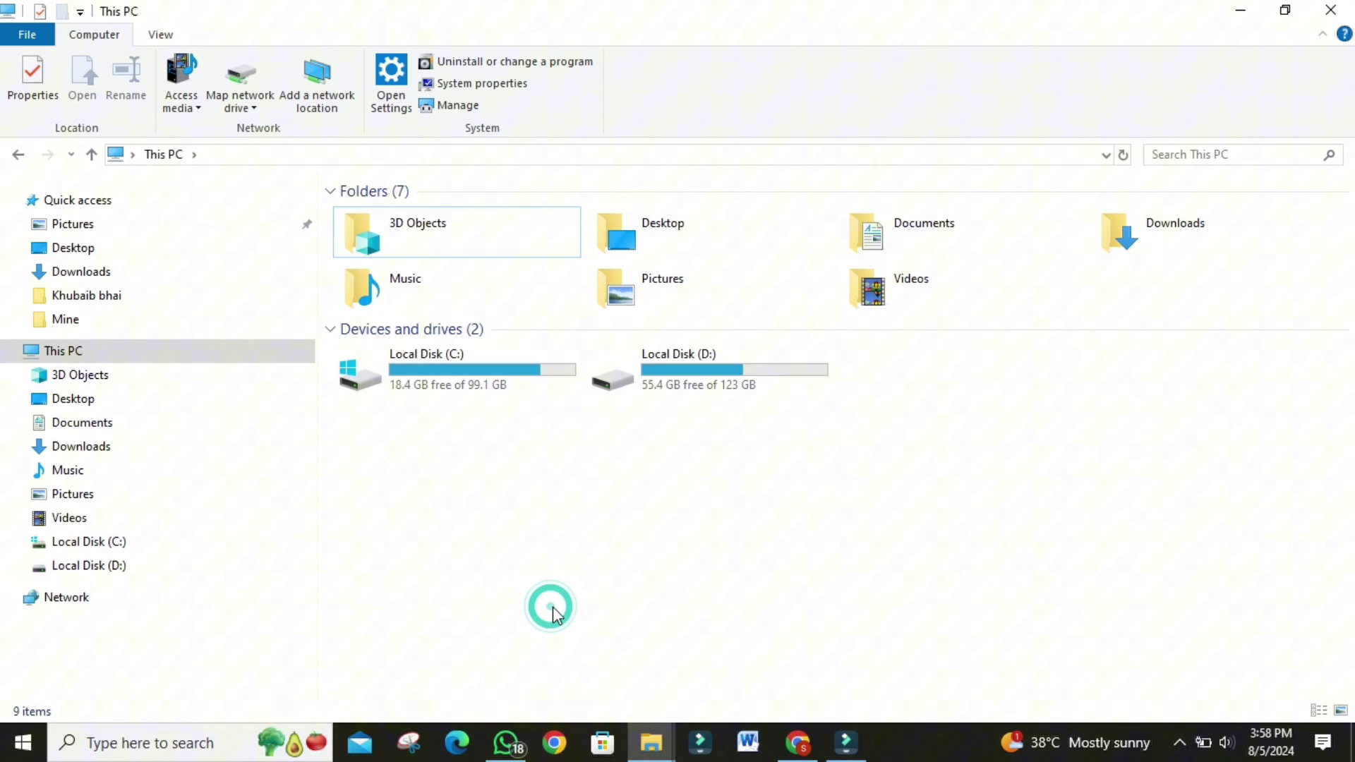